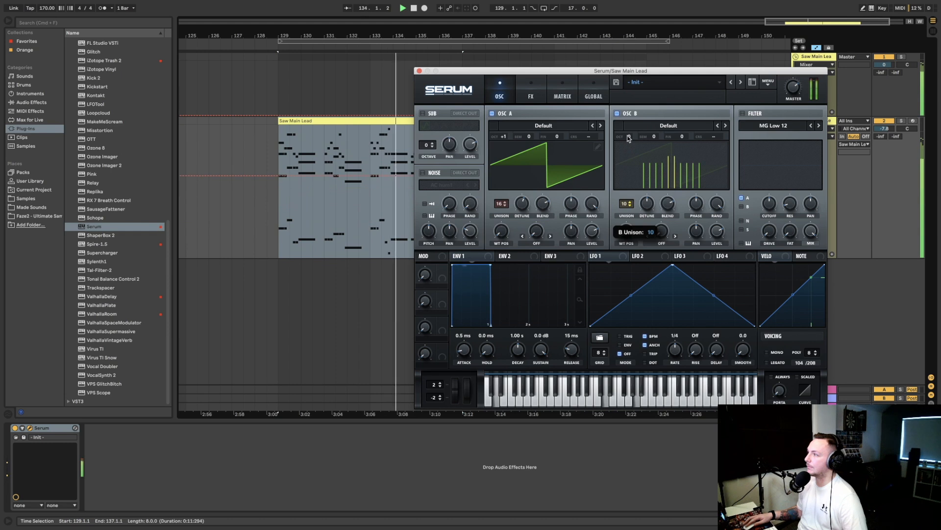
- Keep oscillator B's unison at 10 voices, change the filter type to High 24 and switch the filter on
{"action": "left_click", "coordinate": [631, 201]}
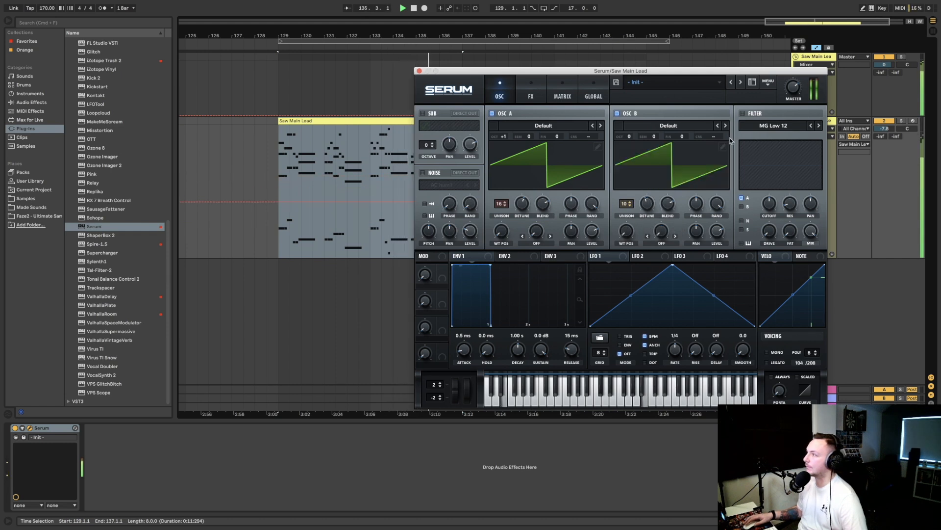
{"action": "left_click", "coordinate": [773, 126]}
{"action": "mouse_move", "coordinate": [769, 139]}
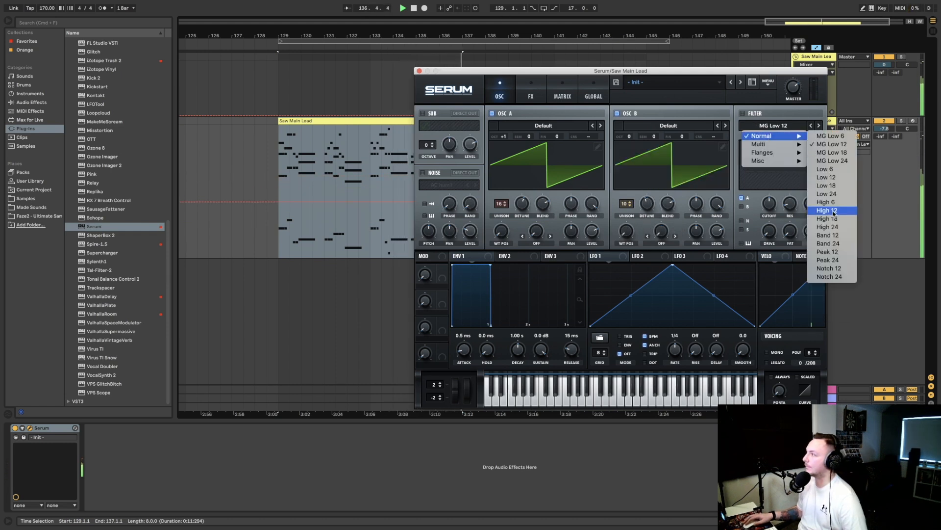
{"action": "left_click", "coordinate": [833, 226]}
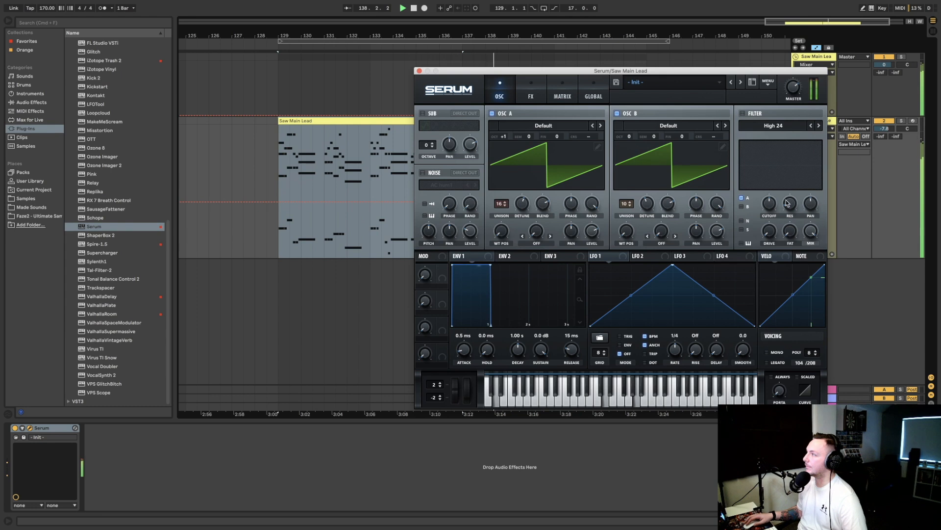
{"action": "left_click", "coordinate": [744, 114]}
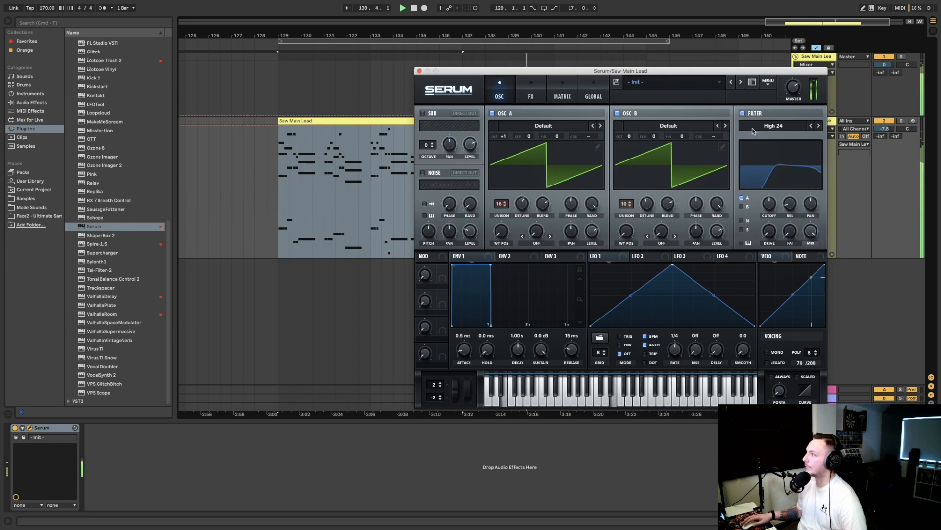
- Shape the filter's cutoff and resonance with oscillator B routed into it, and set the master volume to 50%
{"action": "left_click_drag", "start_coordinate": [770, 205], "coordinate": [797, 166]}
{"action": "left_click_drag", "start_coordinate": [771, 229], "coordinate": [791, 204]}
{"action": "left_click_drag", "start_coordinate": [791, 96], "coordinate": [789, 105]}
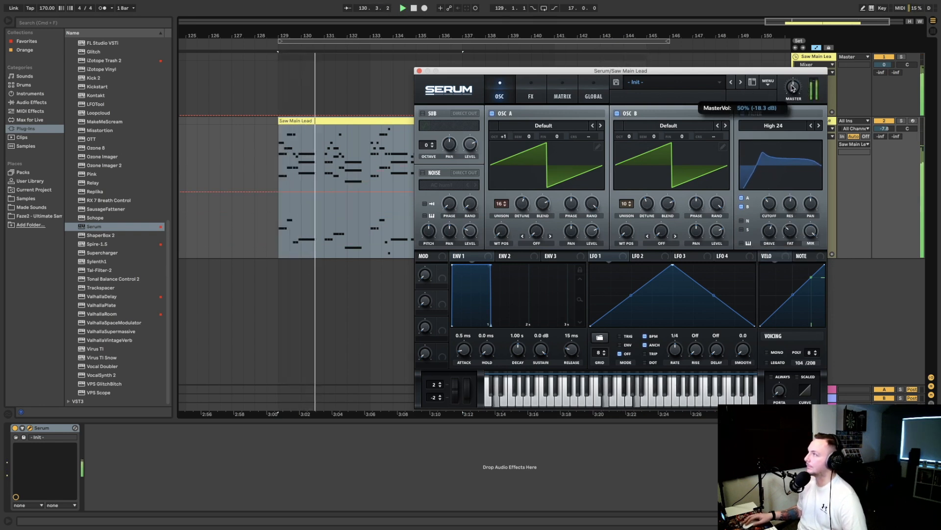
- Enable the Distortion effect in Tube mode, adjust its drive, set its mix to 44% and audition the lead
{"action": "left_click", "coordinate": [531, 97]}
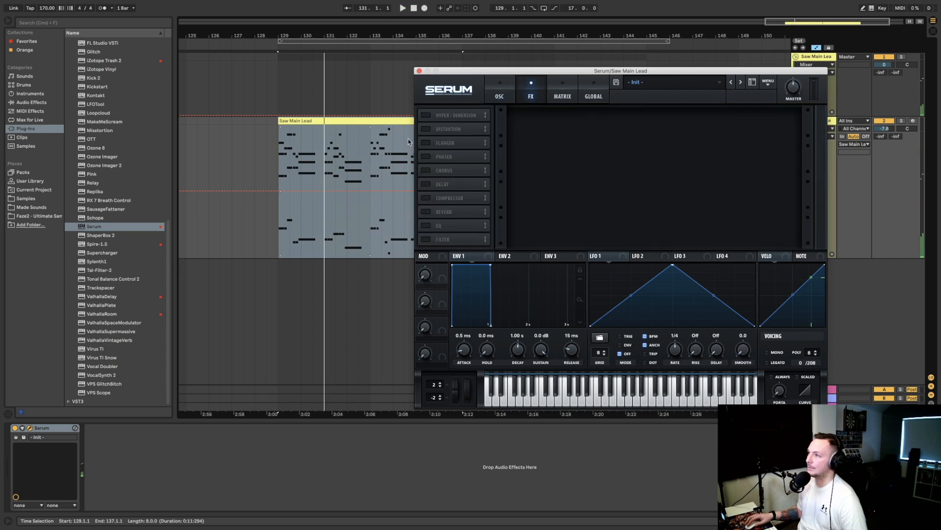
{"action": "left_click", "coordinate": [425, 129]}
{"action": "left_click_drag", "start_coordinate": [719, 121], "coordinate": [720, 110]}
{"action": "left_click_drag", "start_coordinate": [777, 119], "coordinate": [775, 132]}
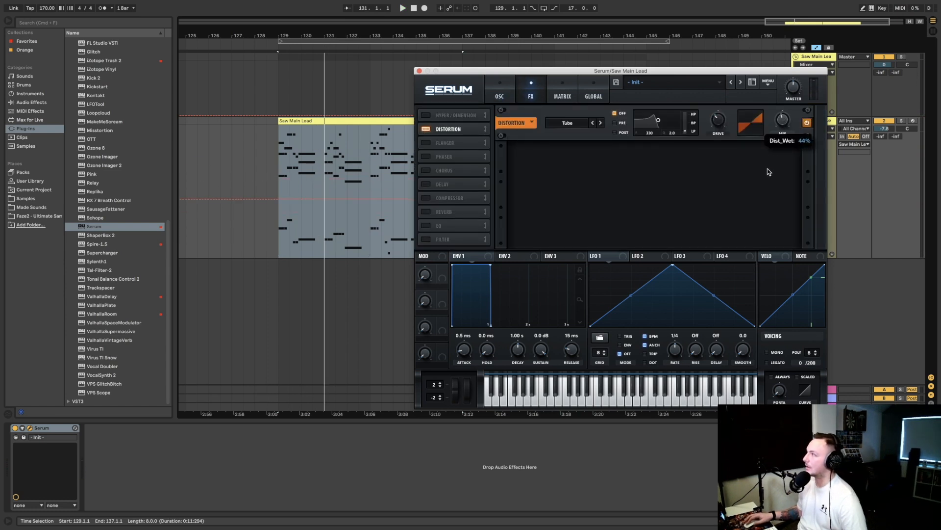
{"action": "key", "text": "space"}
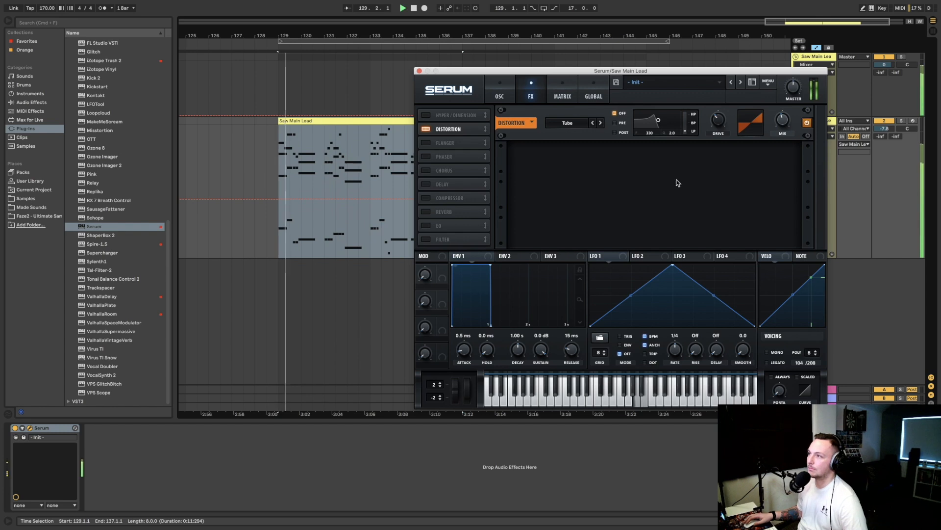
- Enable the EQ effect with a low cut on its low band, then close Serum and replay the loop from its start
{"action": "left_click", "coordinate": [426, 225]}
{"action": "left_click", "coordinate": [629, 168]}
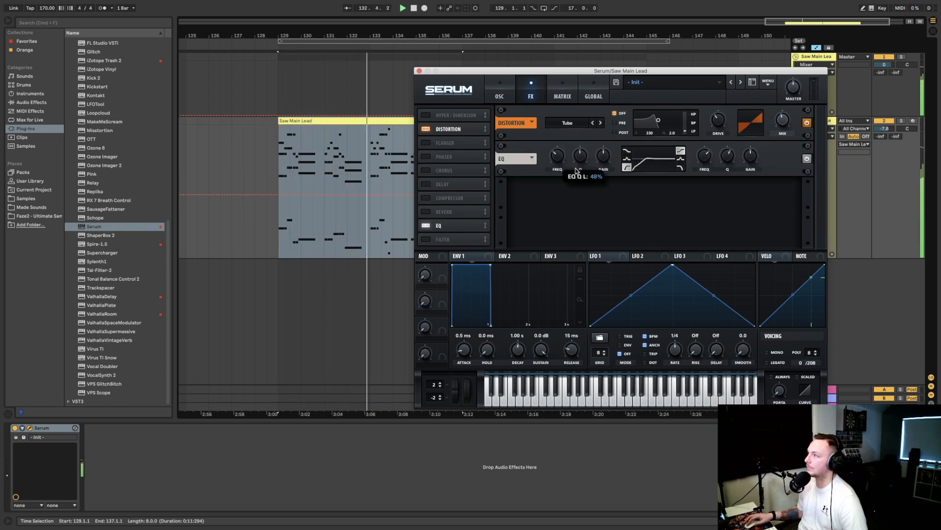
{"action": "left_click", "coordinate": [419, 72]}
{"action": "key", "text": "space"}
{"action": "key", "text": "space"}
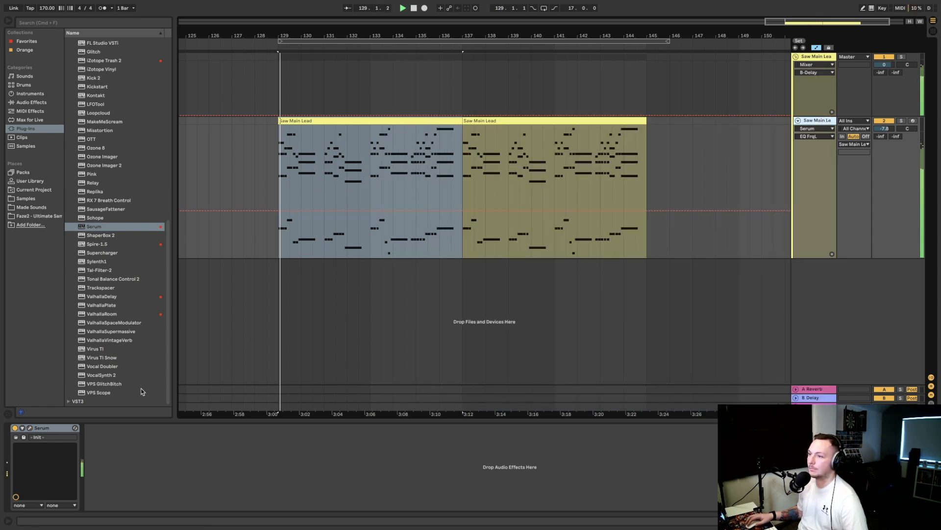
- Reopen Serum on the lead track, lower its master volume, stop playback and close the plug-in window
{"action": "left_click", "coordinate": [29, 429]}
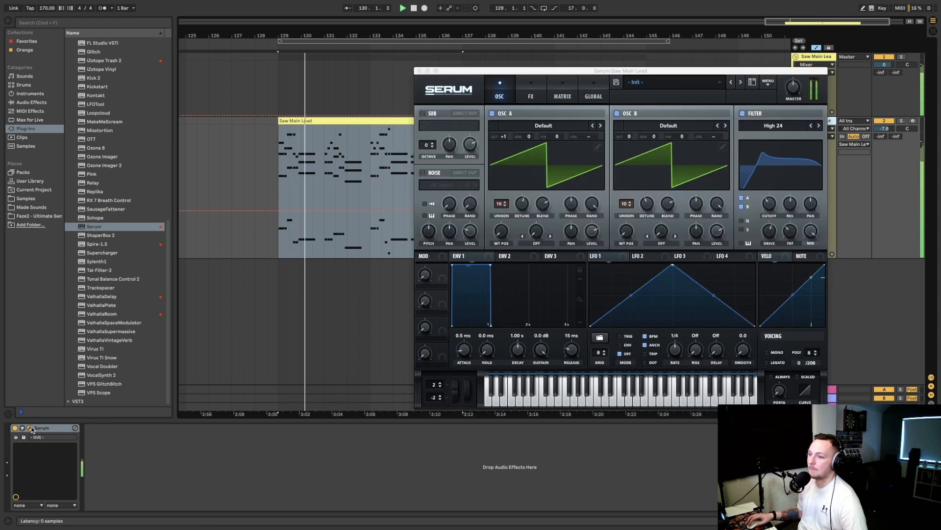
{"action": "left_click", "coordinate": [791, 90]}
{"action": "key", "text": "space"}
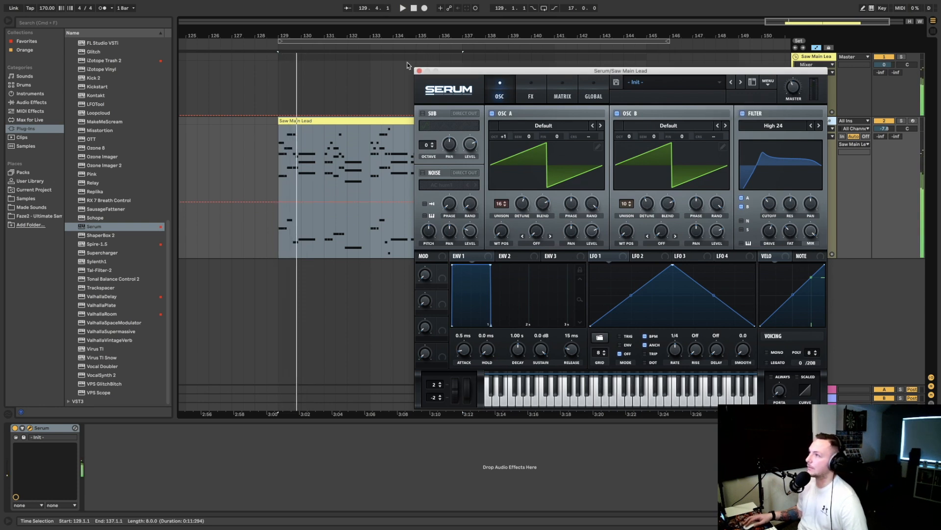
{"action": "left_click", "coordinate": [419, 70]}
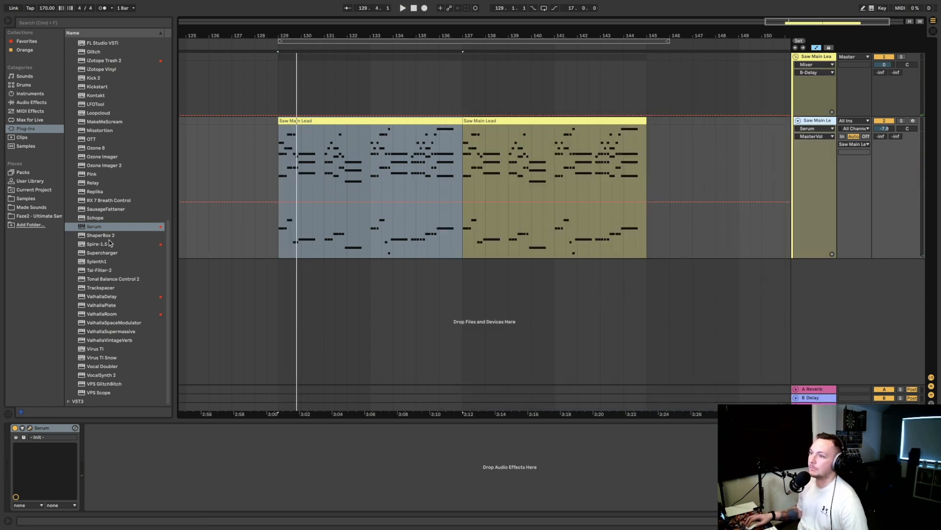
- Duplicate the Saw Main Lead track with its clips and Serum instrument
{"action": "scroll", "coordinate": [98, 236], "scroll_direction": "up", "scroll_amount": 5}
{"action": "right_click", "coordinate": [817, 122]}
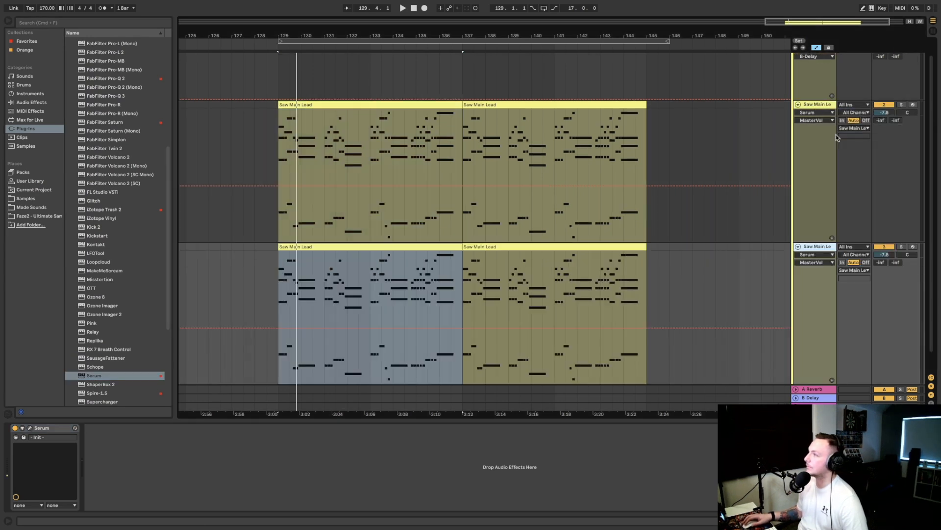
{"action": "left_click", "coordinate": [834, 133]}
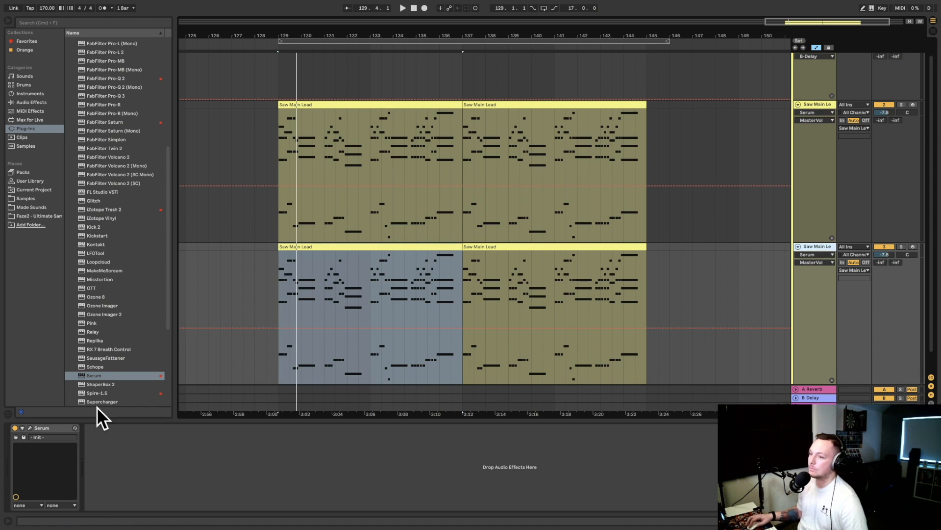
- Load the user preset F2 Tutorial Lead into the duplicated track's Serum and audition both lead layers together
{"action": "left_click", "coordinate": [29, 429]}
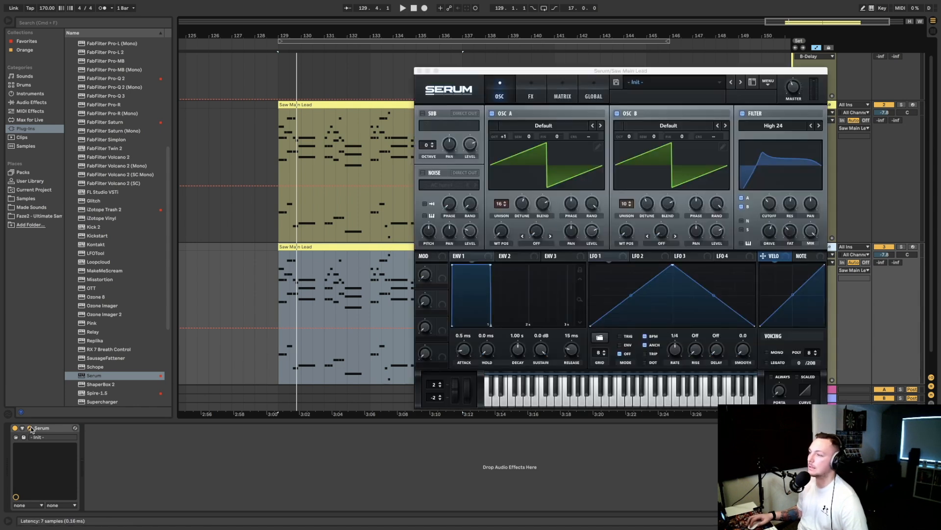
{"action": "left_click", "coordinate": [696, 84]}
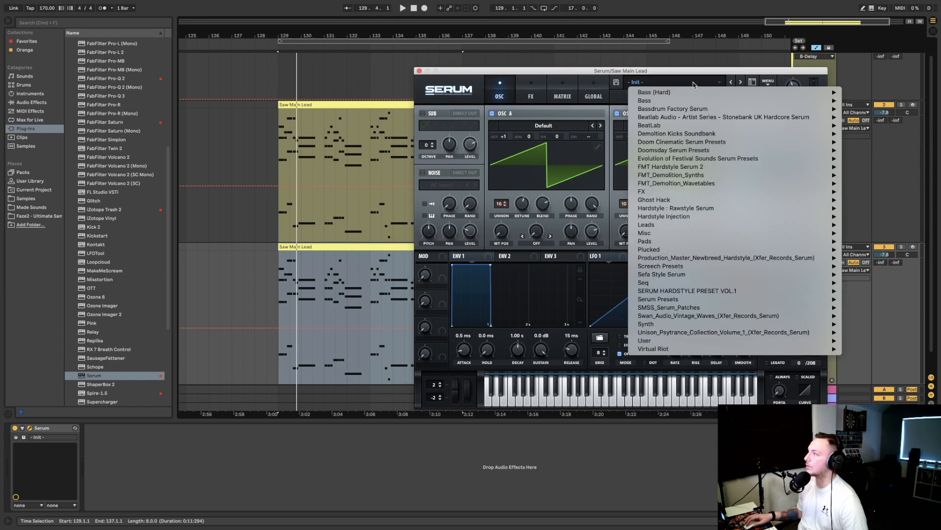
{"action": "mouse_move", "coordinate": [746, 348]}
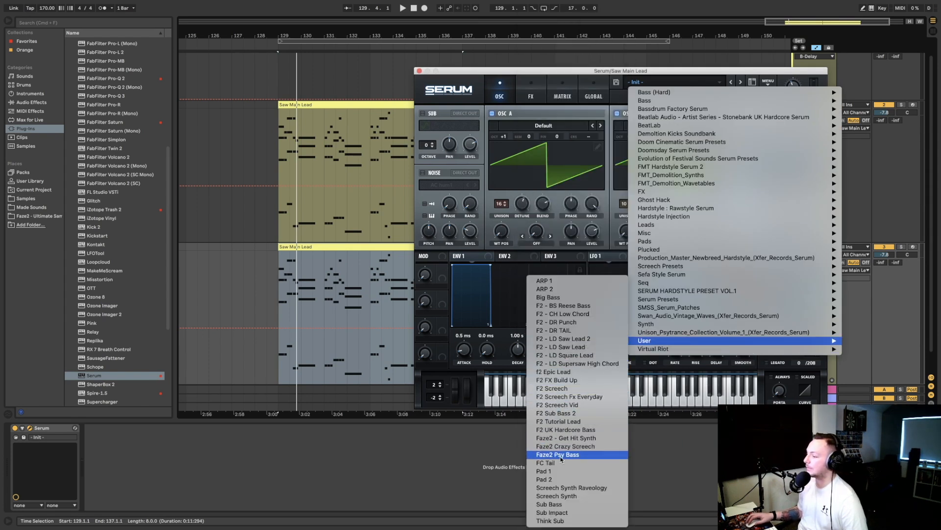
{"action": "left_click", "coordinate": [560, 422]}
{"action": "key", "text": "space"}
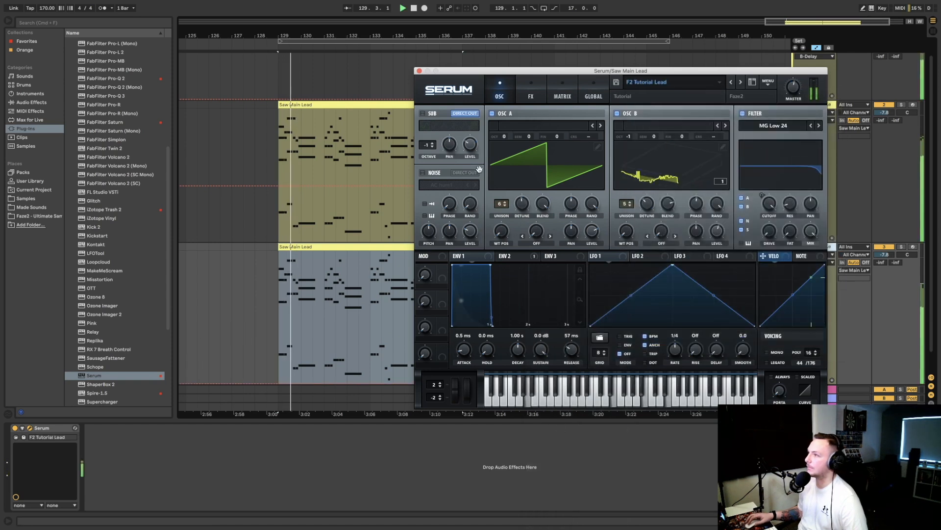
{"action": "left_click", "coordinate": [420, 71]}
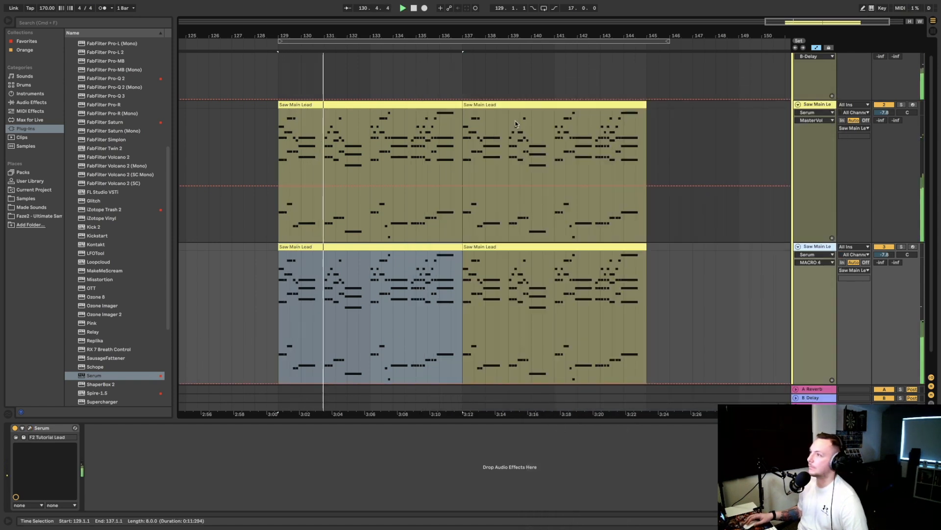
{"action": "scroll", "coordinate": [436, 182], "scroll_direction": "down", "scroll_amount": 1}
{"action": "scroll", "coordinate": [437, 182], "scroll_direction": "up", "scroll_amount": 1}
{"action": "key", "text": "space"}
- Add the Reverb audio effect to the Saw Main Lead group track
{"action": "scroll", "coordinate": [796, 114], "scroll_direction": "up", "scroll_amount": 1}
{"action": "left_click", "coordinate": [815, 58]}
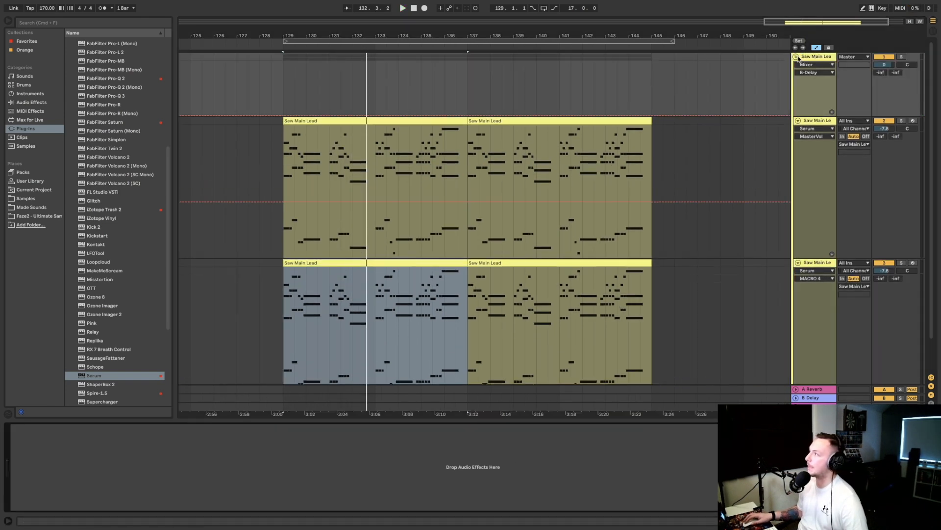
{"action": "left_click", "coordinate": [796, 57]}
{"action": "left_click", "coordinate": [796, 57]}
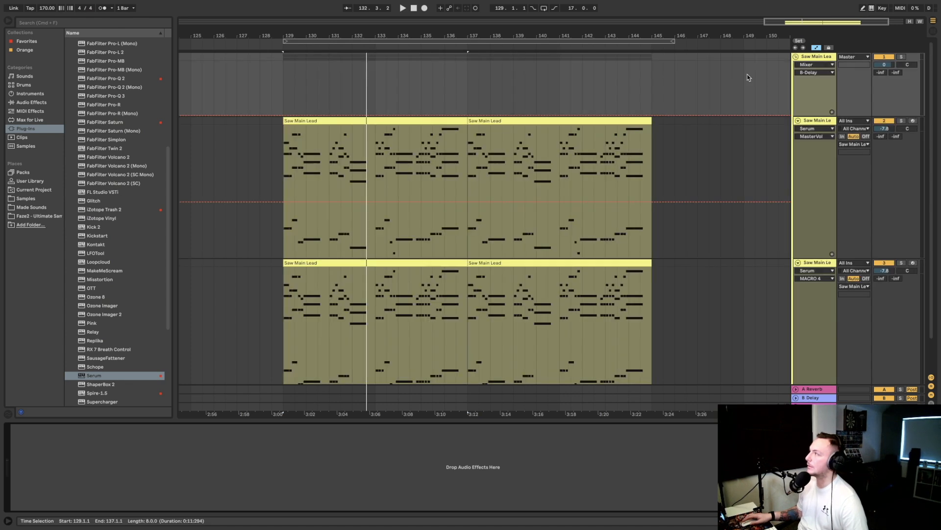
{"action": "left_click", "coordinate": [31, 111]}
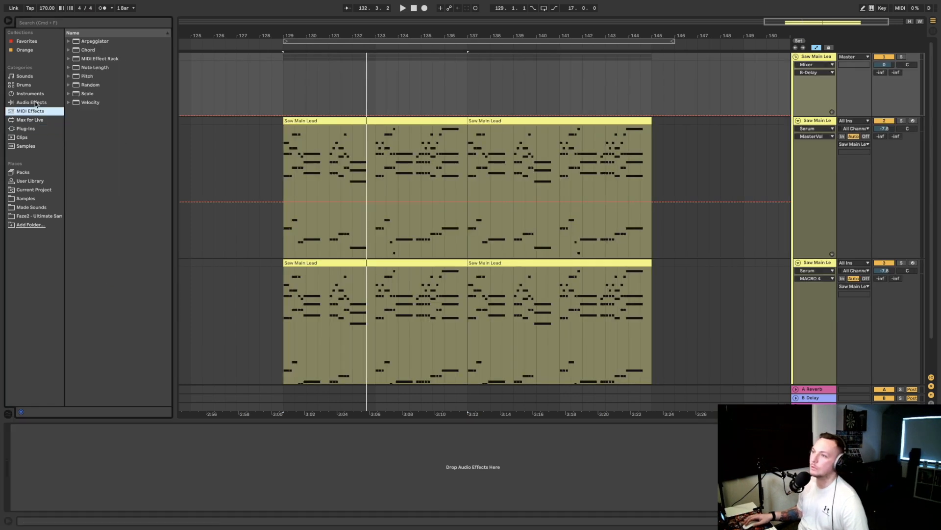
{"action": "left_click", "coordinate": [36, 103]}
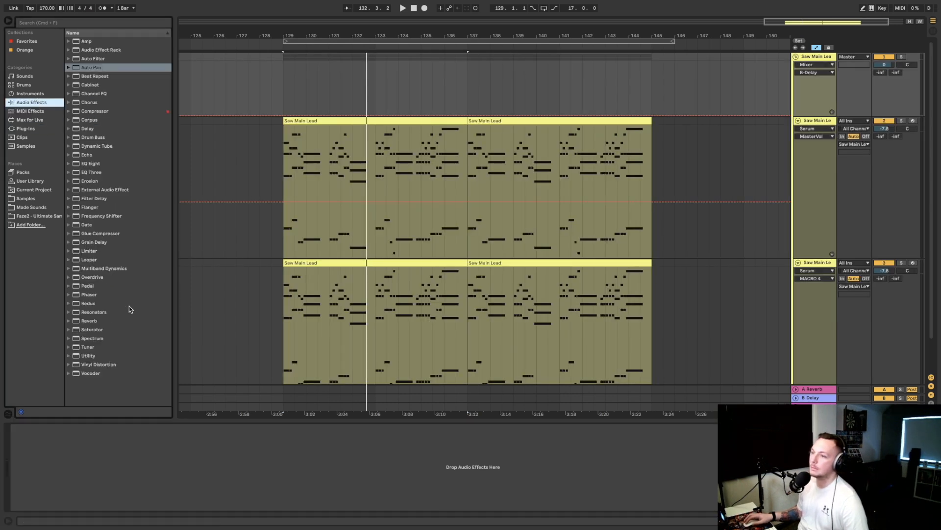
{"action": "left_click_drag", "start_coordinate": [90, 321], "coordinate": [95, 450]}
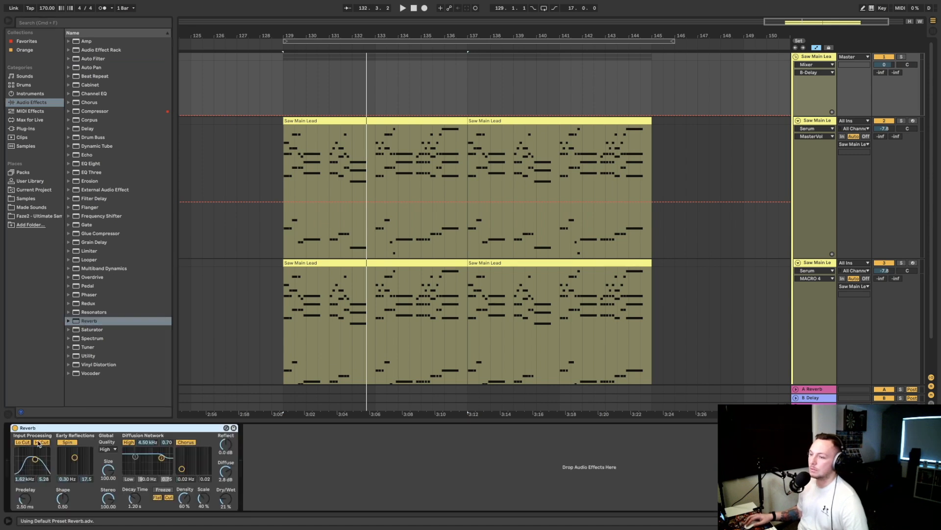
- Turn off the reverb's Hi Cut, keep Lo Cut on with its input filter at 627 Hz, and start playback
{"action": "left_click", "coordinate": [22, 443]}
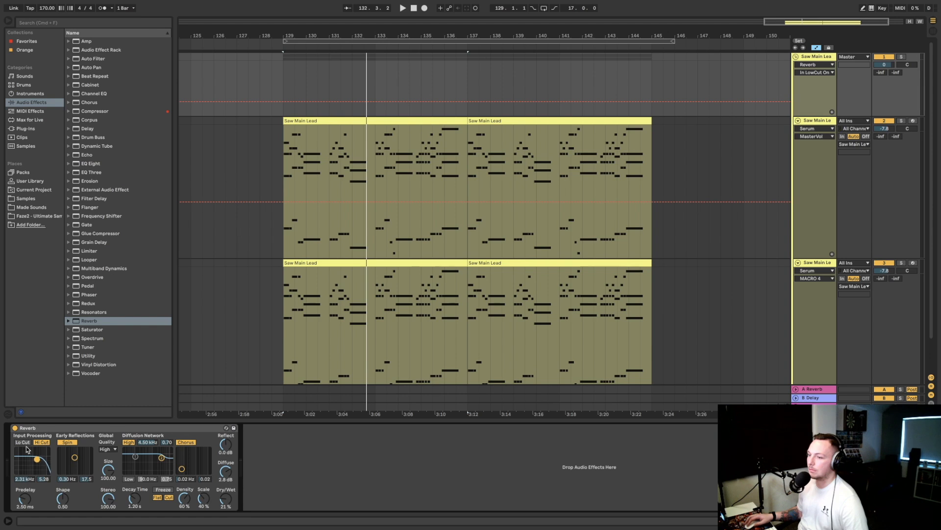
{"action": "left_click", "coordinate": [43, 443]}
{"action": "left_click", "coordinate": [23, 442]}
{"action": "left_click_drag", "start_coordinate": [36, 458], "coordinate": [28, 486]}
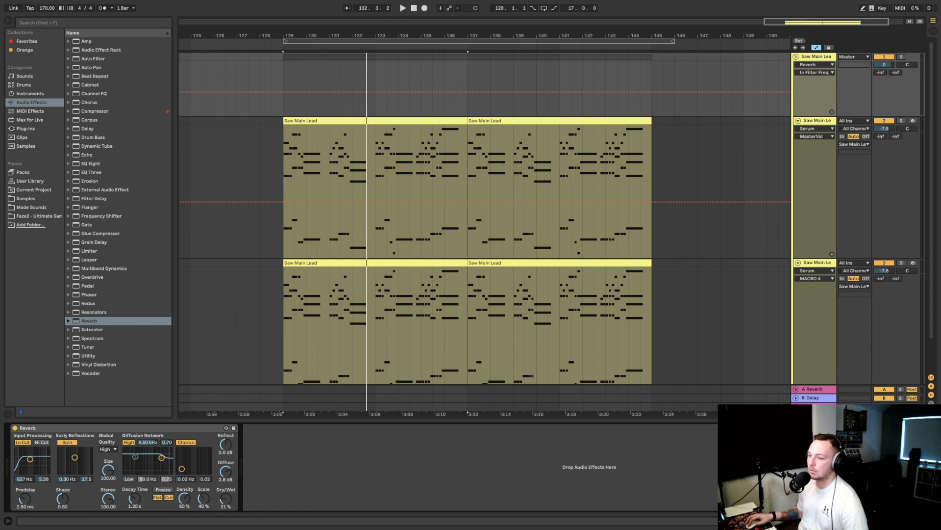
{"action": "key", "text": "space"}
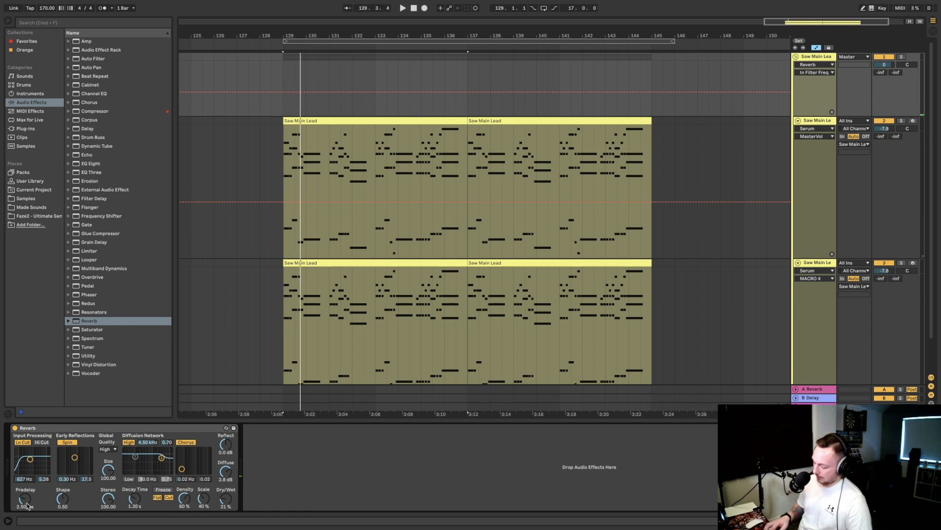
{"action": "type", "text": "7"}
{"action": "key", "text": "BackSpace"}
{"action": "left_click", "coordinate": [84, 469]}
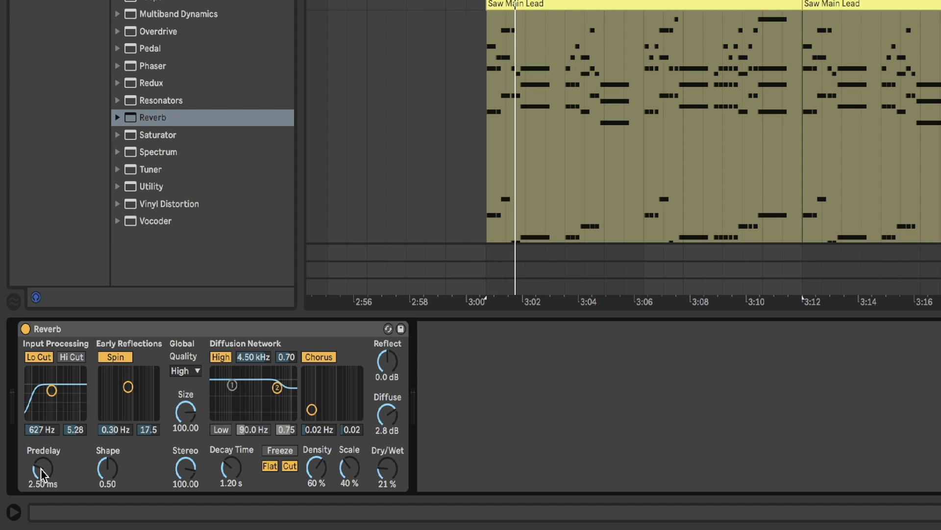
- Set the reverb to 56.9 ms predelay, Eco quality, 6.83 s decay time and 50% dry/wet while auditioning it
{"action": "left_click_drag", "start_coordinate": [41, 473], "coordinate": [42, 459]}
{"action": "left_click", "coordinate": [181, 371]}
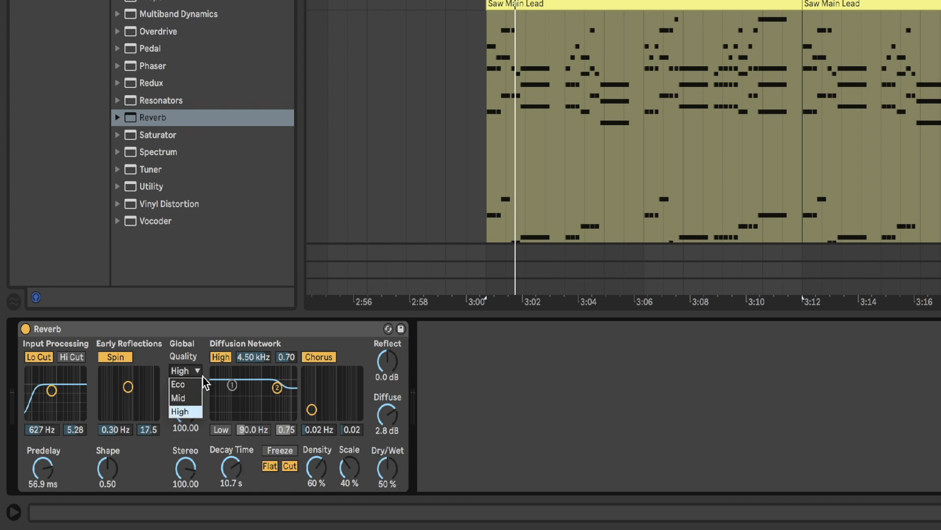
{"action": "left_click", "coordinate": [198, 387]}
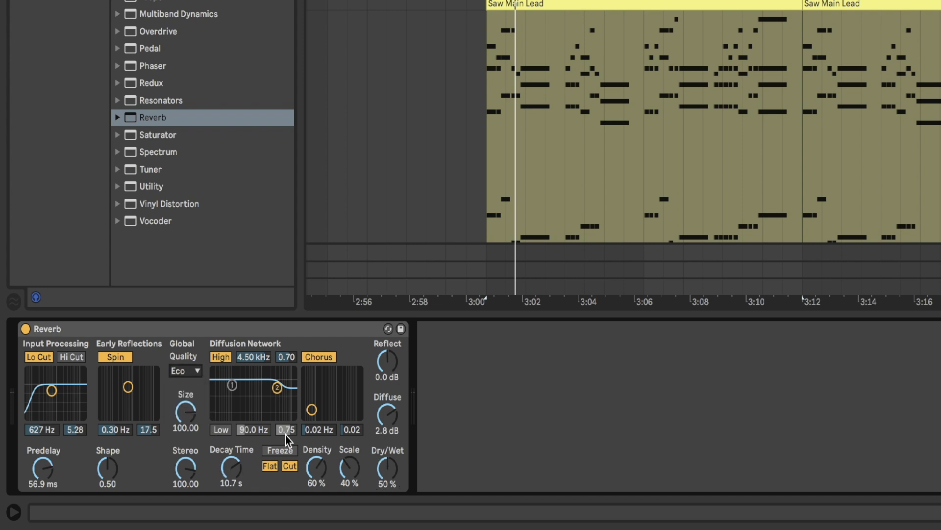
{"action": "key", "text": "space"}
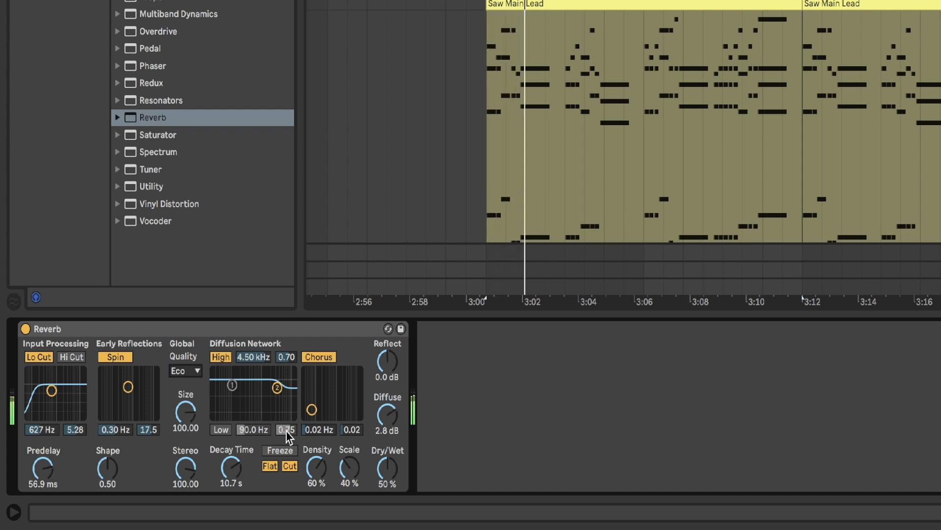
{"action": "left_click_drag", "start_coordinate": [231, 467], "coordinate": [231, 487]}
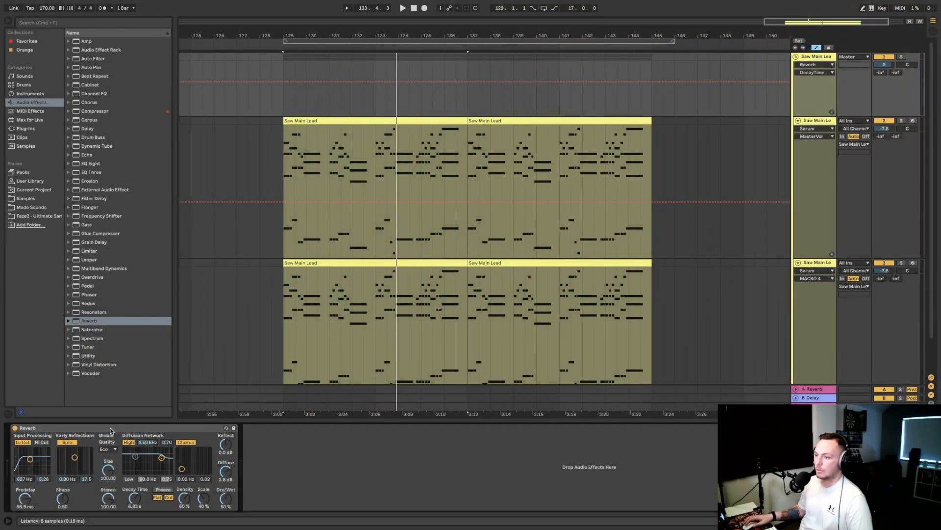
- Group the Reverb device into an Audio Effect Rack
{"action": "left_click", "coordinate": [190, 331]}
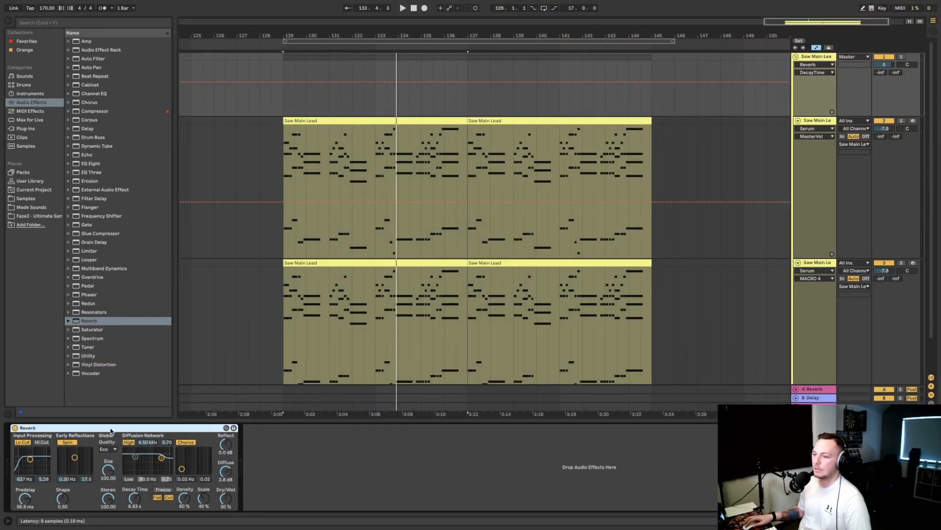
{"action": "key", "text": "super+g"}
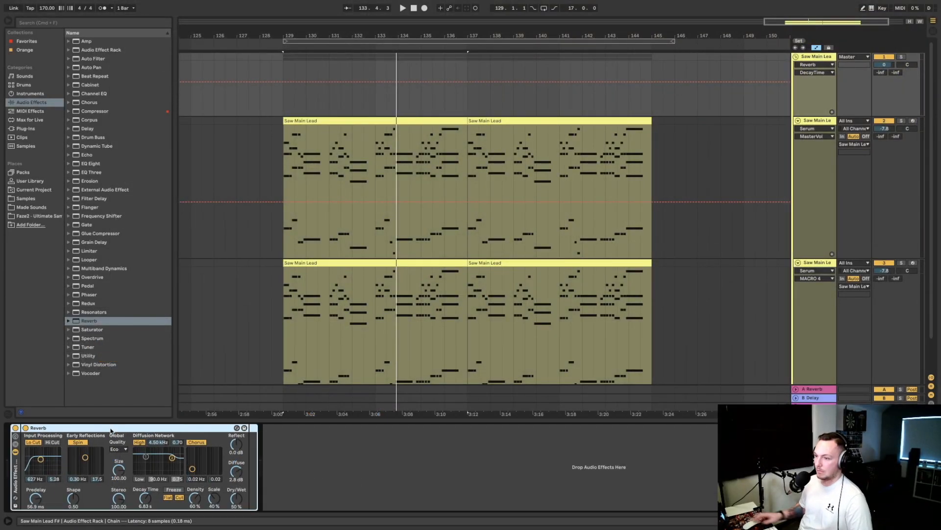
- Show the Audio Effect Rack's chain list and rename the reverb chain to WET VERB
{"action": "left_click", "coordinate": [15, 444]}
{"action": "right_click", "coordinate": [45, 450]}
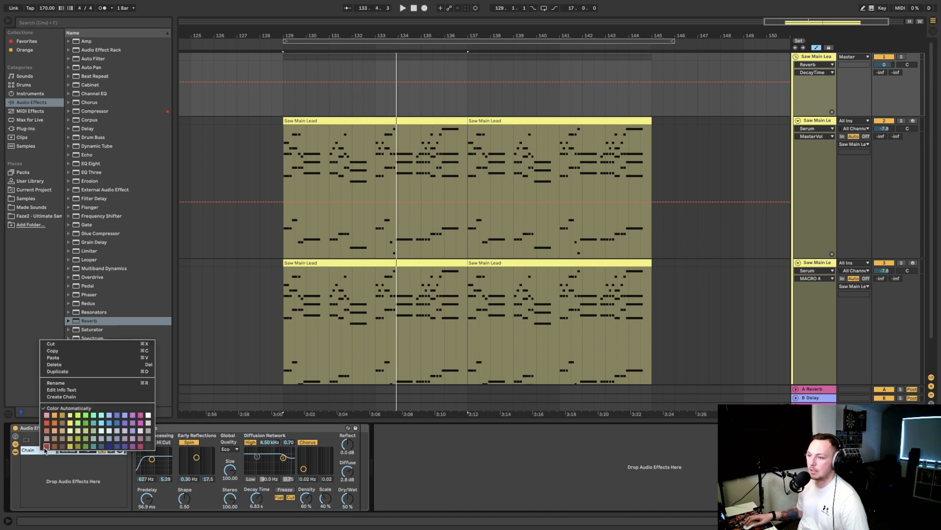
{"action": "left_click", "coordinate": [52, 382]}
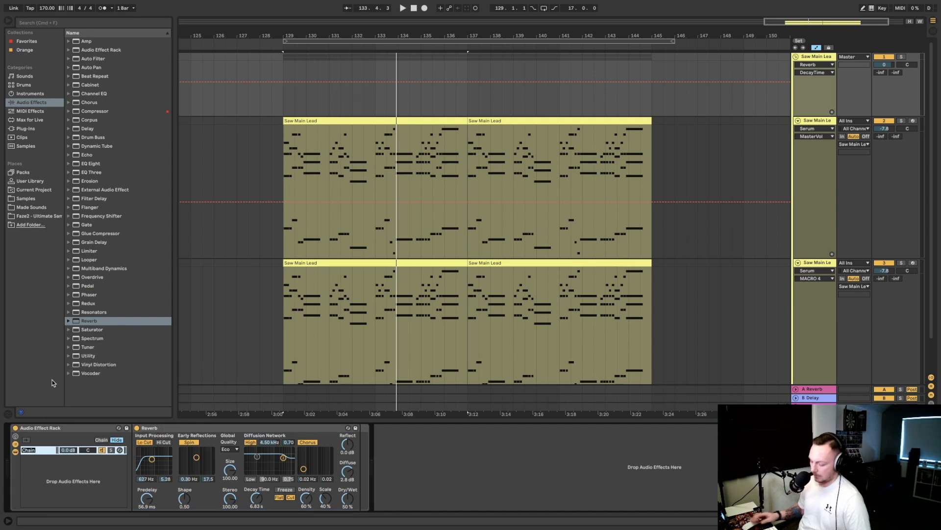
{"action": "type", "text": "WET VERB"}
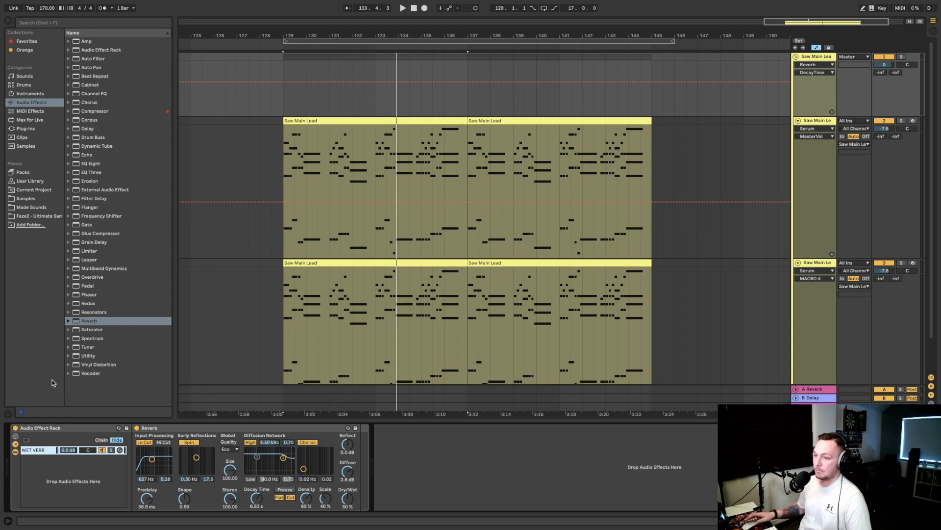
- Create a second chain in the Audio Effect Rack and rename it DRY
{"action": "right_click", "coordinate": [43, 460]}
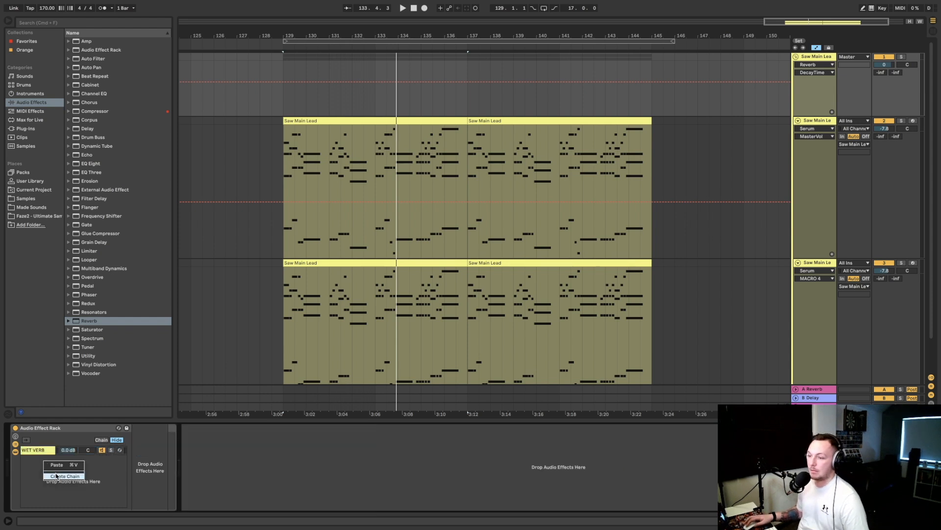
{"action": "left_click", "coordinate": [55, 477]}
{"action": "right_click", "coordinate": [41, 459]}
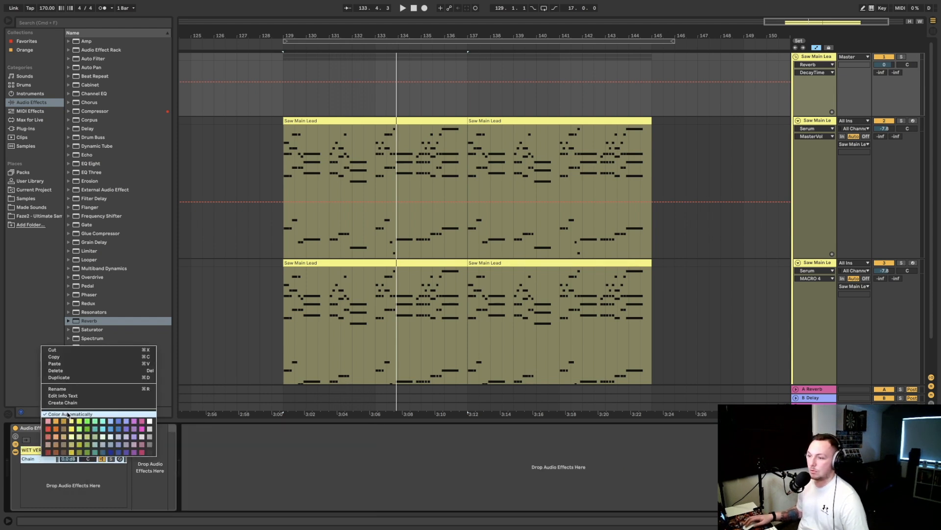
{"action": "left_click", "coordinate": [64, 390]}
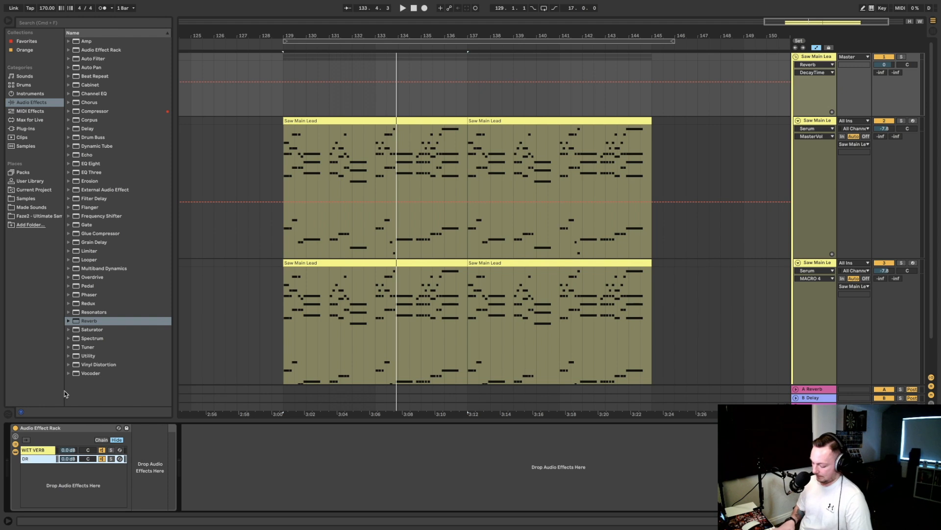
- Create a third chain in the Audio Effect Rack and rename it Delay
{"action": "right_click", "coordinate": [41, 479]}
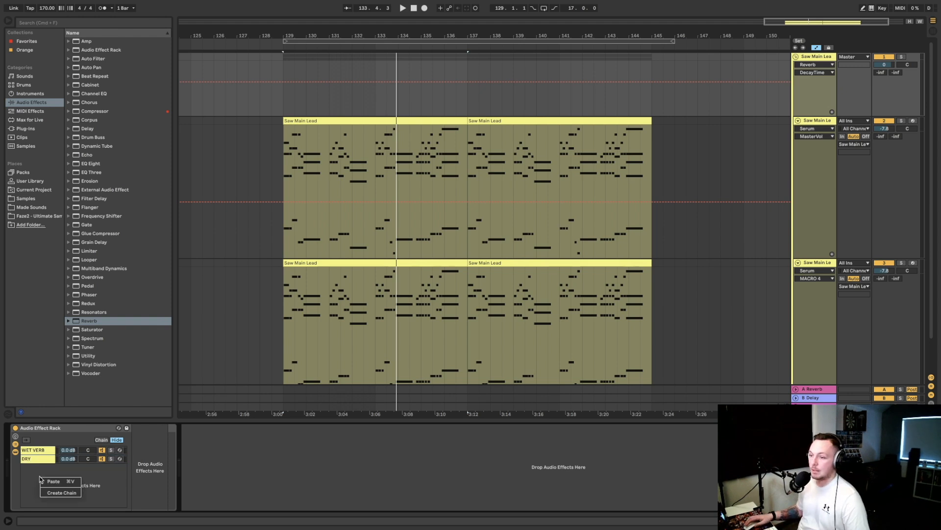
{"action": "left_click", "coordinate": [53, 491]}
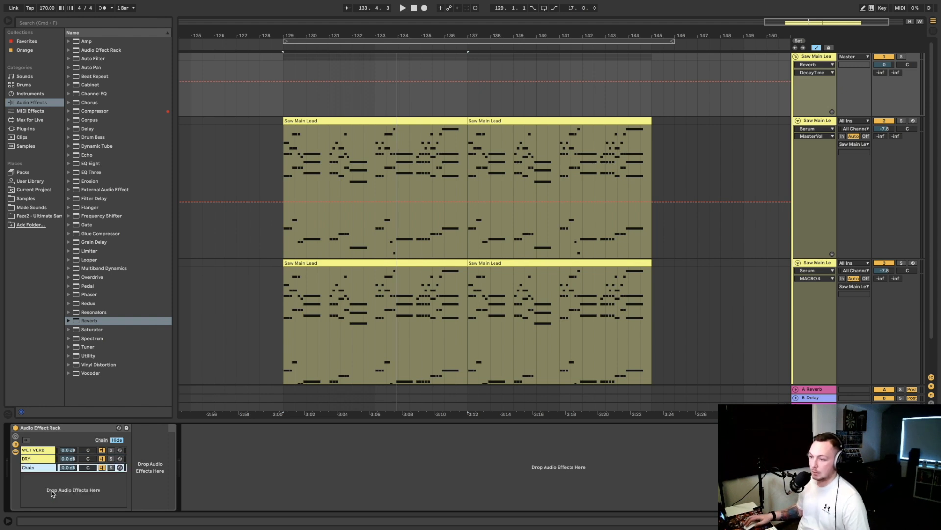
{"action": "right_click", "coordinate": [30, 470]}
{"action": "left_click", "coordinate": [46, 399]}
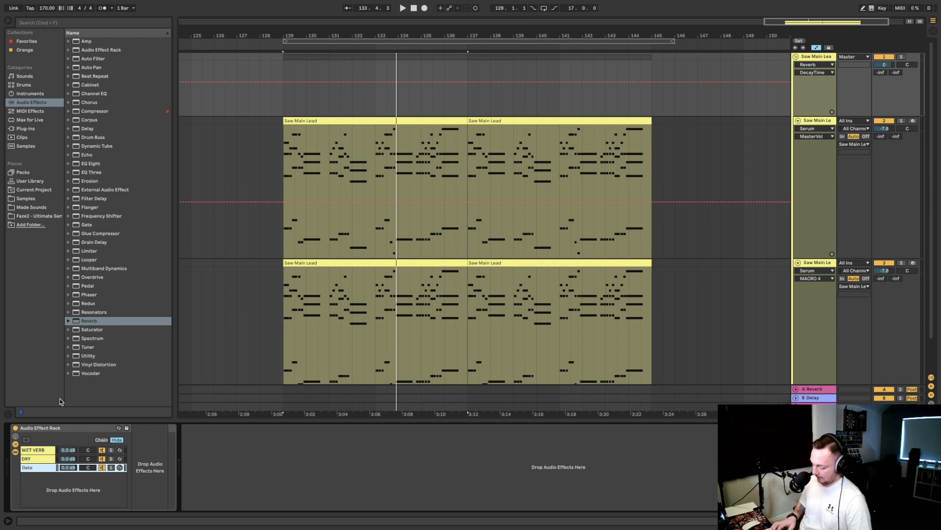
- Color the Delay and WET VERB chains dark blue and the DRY chain white
{"action": "right_click", "coordinate": [33, 468]}
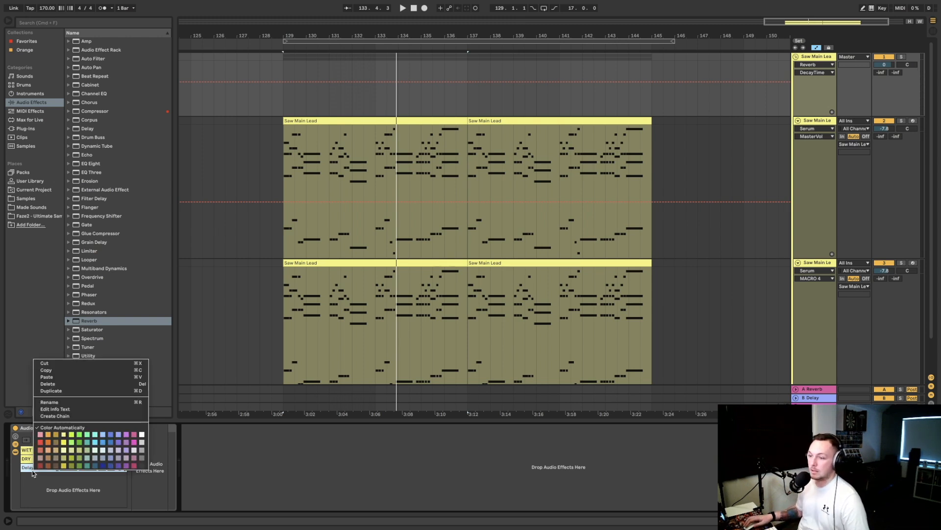
{"action": "left_click", "coordinate": [103, 465]}
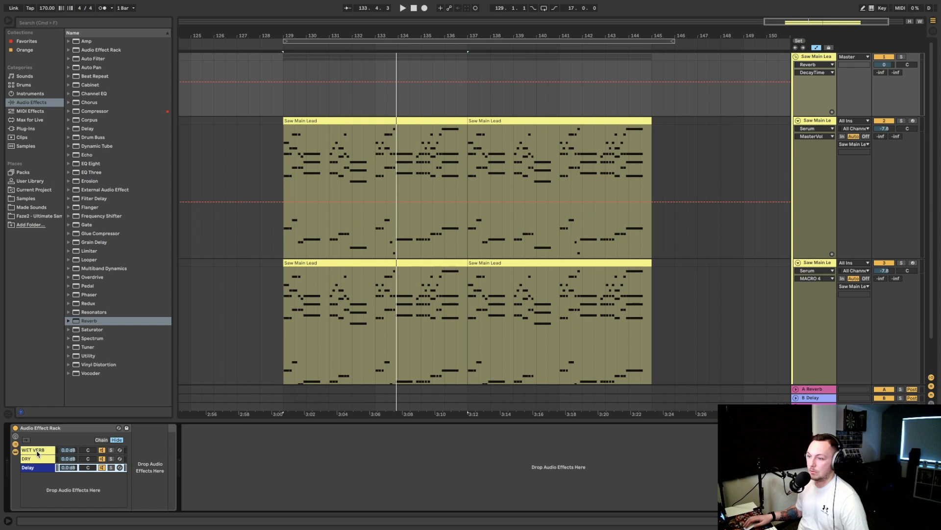
{"action": "right_click", "coordinate": [37, 453]}
{"action": "left_click", "coordinate": [107, 446]}
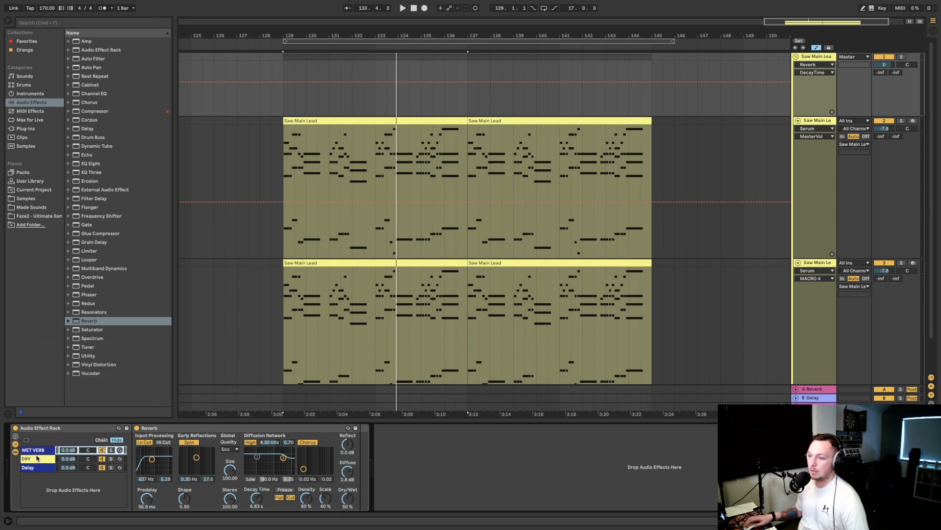
{"action": "right_click", "coordinate": [37, 458]}
{"action": "left_click", "coordinate": [146, 420]}
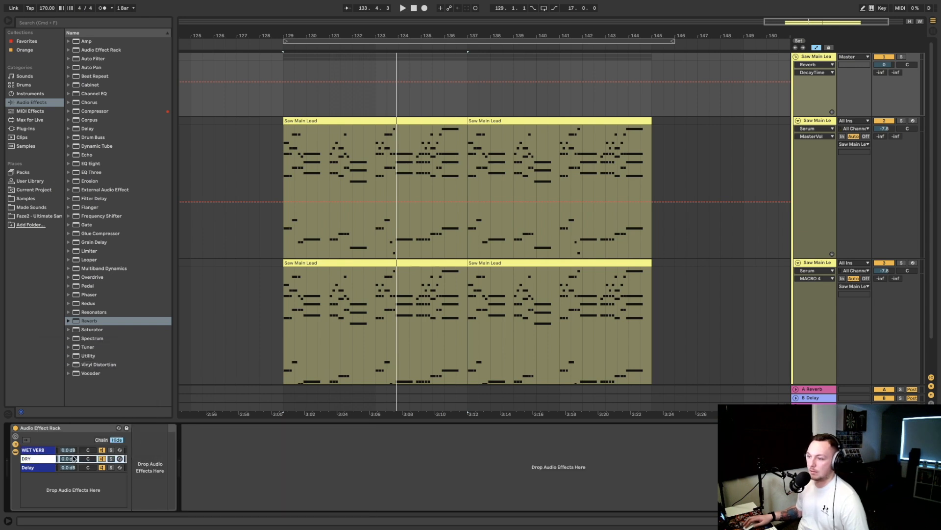
- Set the volume of both the WET VERB and Delay chains to -7.0 dB
{"action": "left_click_drag", "start_coordinate": [68, 449], "coordinate": [68, 459]}
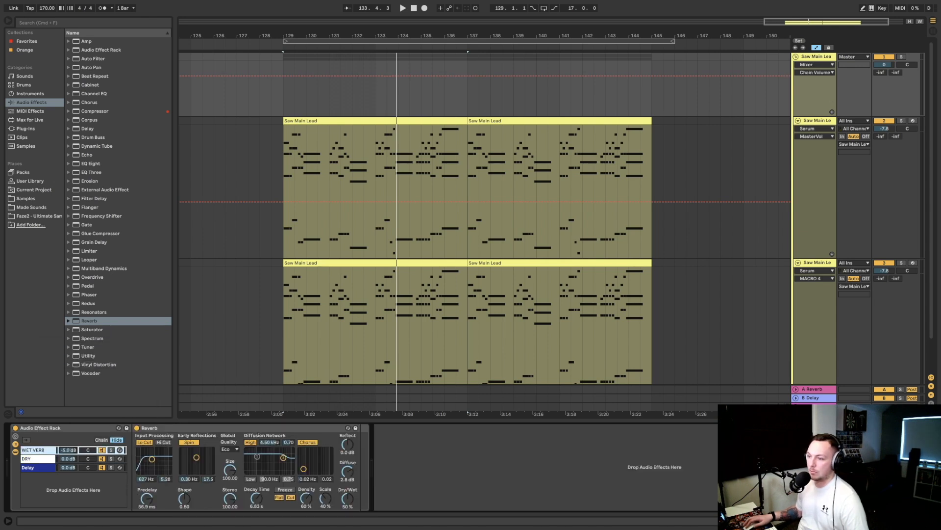
{"action": "left_click_drag", "start_coordinate": [68, 450], "coordinate": [67, 474]}
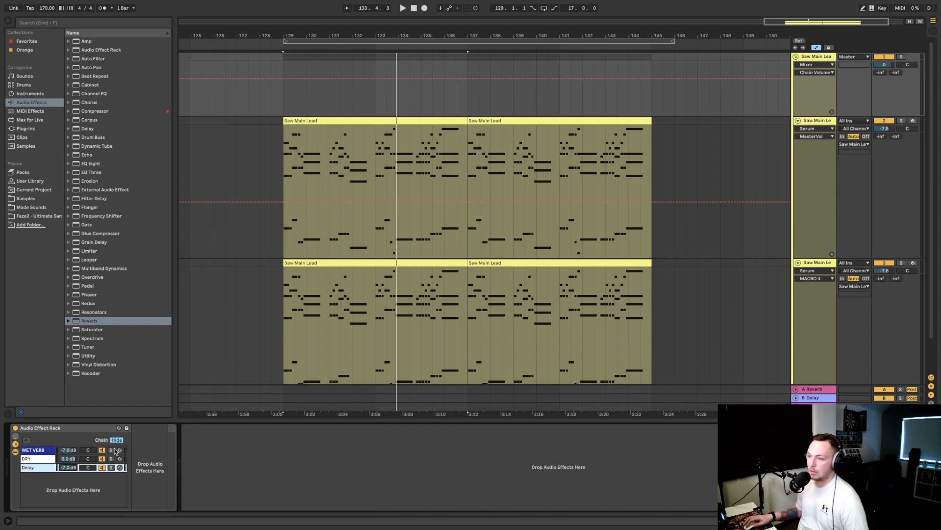
- Collapse the Reverb in the WET VERB chain and add an EQ Eight after it
{"action": "left_click", "coordinate": [43, 450]}
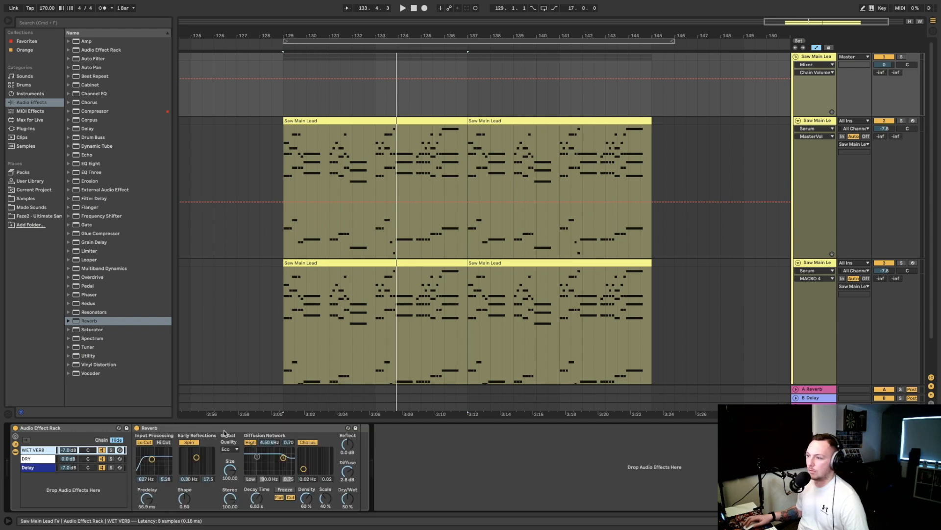
{"action": "double_click", "coordinate": [226, 431]}
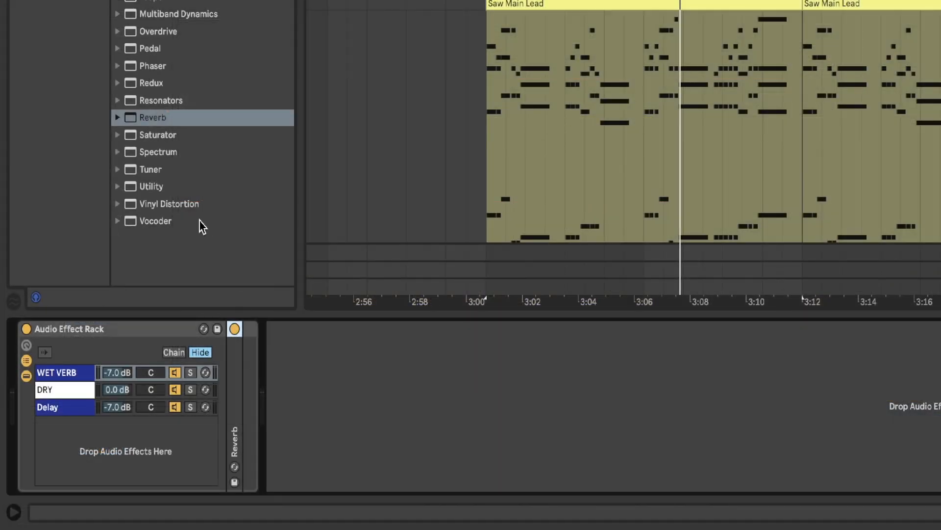
{"action": "left_click", "coordinate": [157, 1]}
{"action": "left_click_drag", "start_coordinate": [235, 294], "coordinate": [242, 387]}
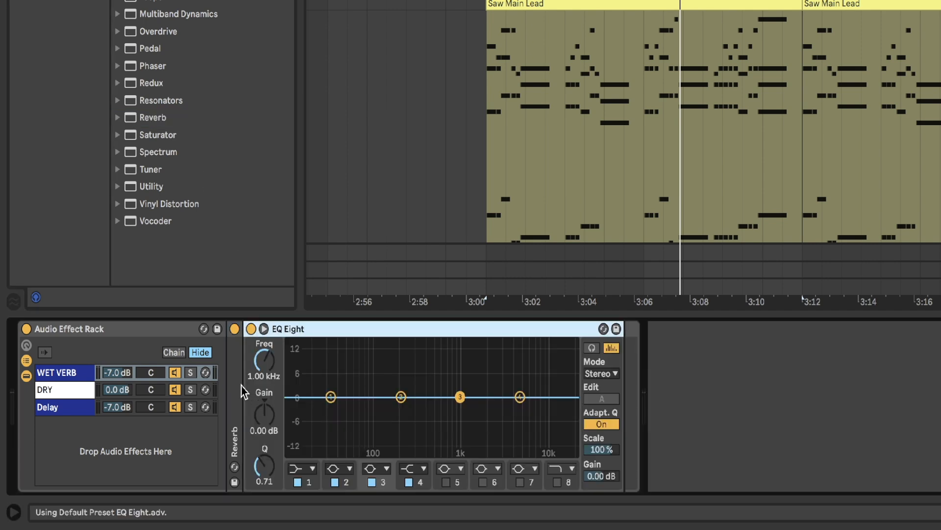
- During playback, low-cut the reverb's EQ Eight at about 300 Hz with band 1 and set the band 4 shelf to 1.29 kHz, +3.35 dB
{"action": "left_click", "coordinate": [295, 472]}
{"action": "left_click", "coordinate": [306, 379]}
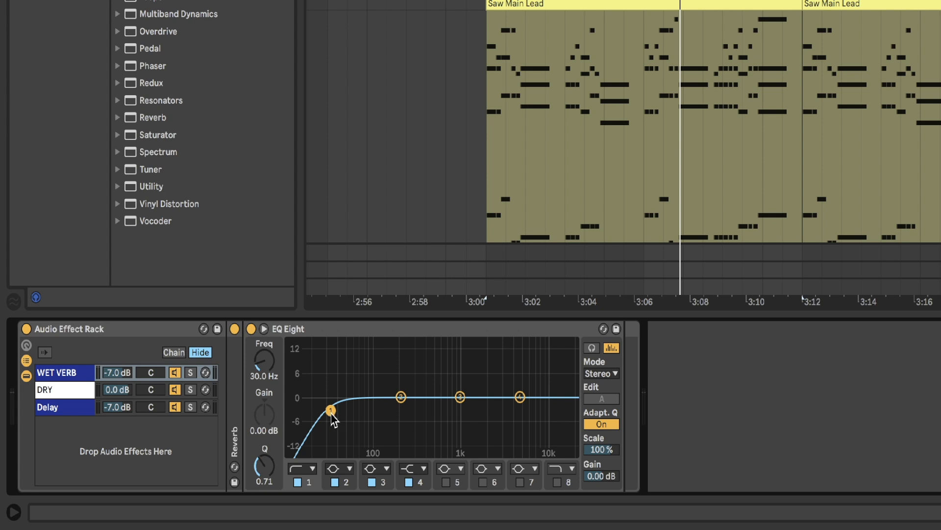
{"action": "key", "text": "space"}
{"action": "left_click_drag", "start_coordinate": [331, 410], "coordinate": [416, 411]}
{"action": "left_click_drag", "start_coordinate": [511, 398], "coordinate": [469, 384]}
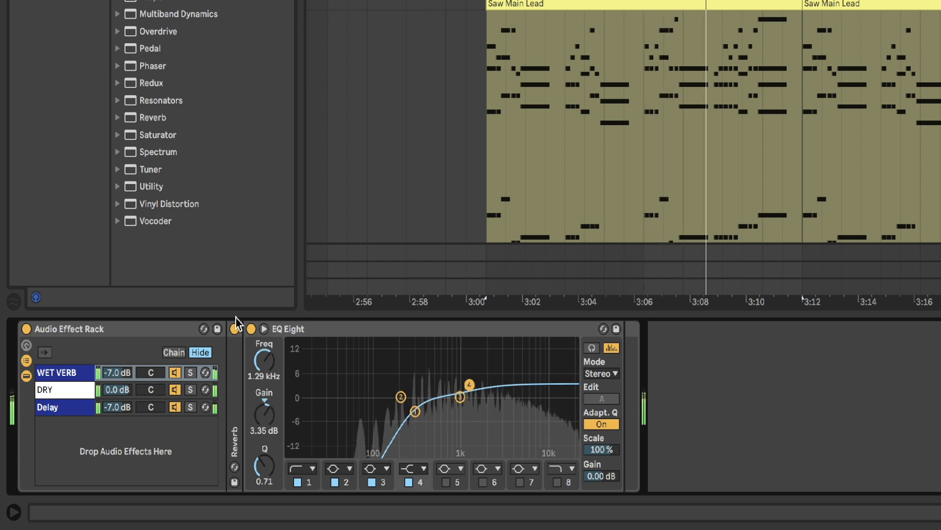
- Add a Compressor after EQ Eight in the WET VERB chain, collapse the EQ and expand the compressor's sidechain section
{"action": "left_click_drag", "start_coordinate": [157, 1], "coordinate": [624, 387]}
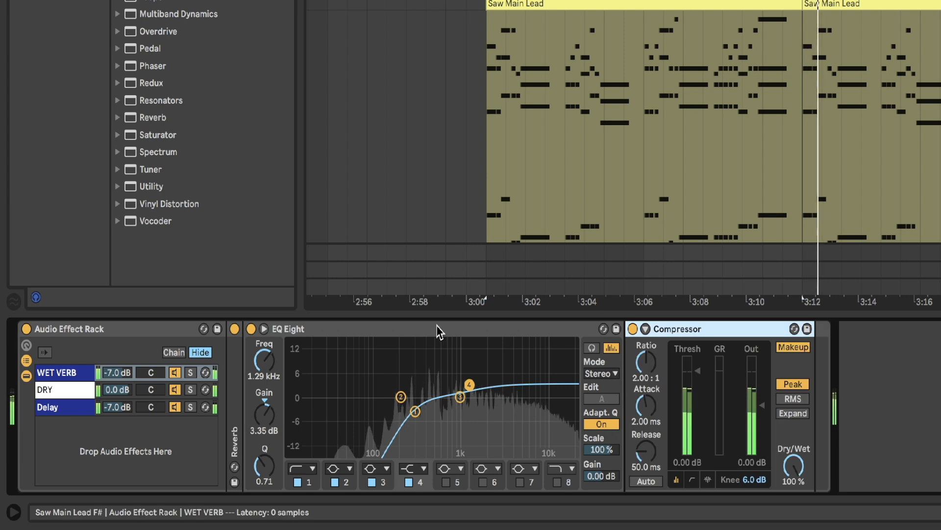
{"action": "double_click", "coordinate": [436, 327]}
{"action": "left_click", "coordinate": [281, 329]}
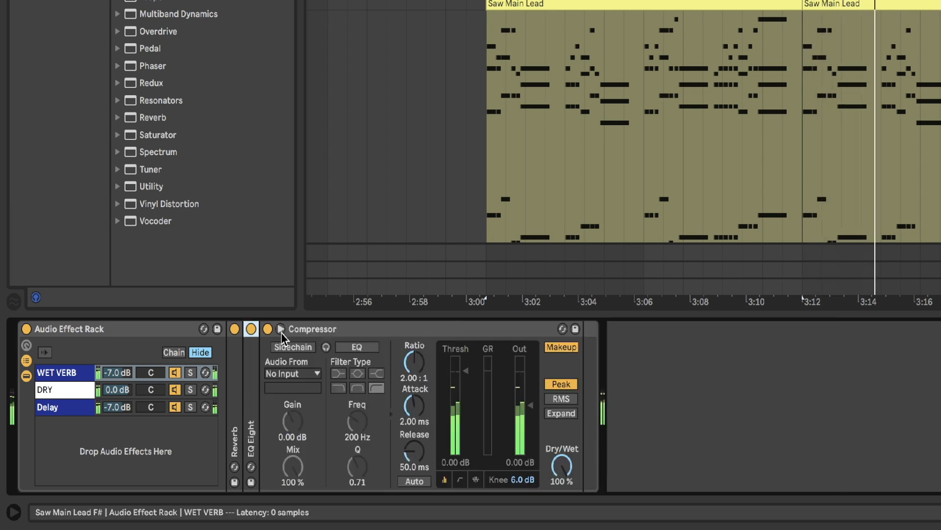
- Sidechain the Compressor from the first Saw Main Lead track, with 3.15:1 ratio, 0.01 ms attack and 194 ms release
{"action": "left_click", "coordinate": [294, 347]}
{"action": "left_click", "coordinate": [299, 377]}
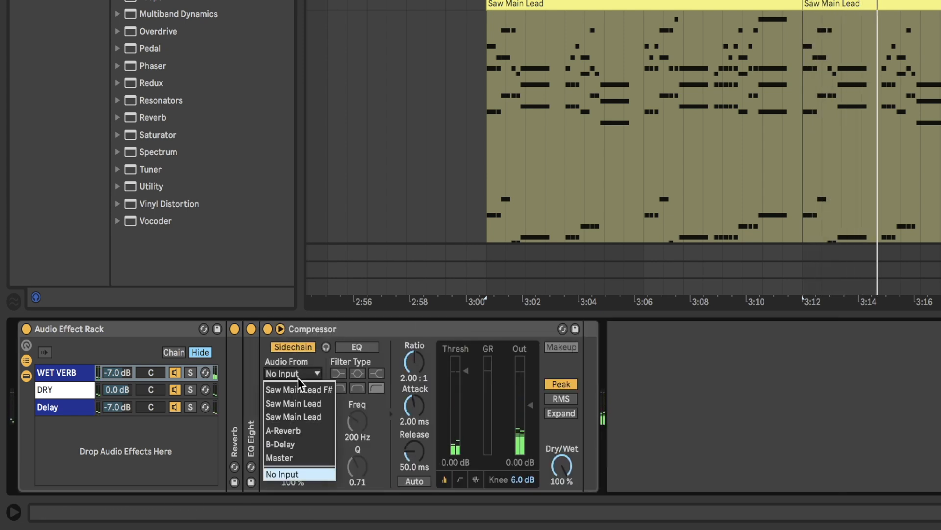
{"action": "left_click", "coordinate": [307, 403]}
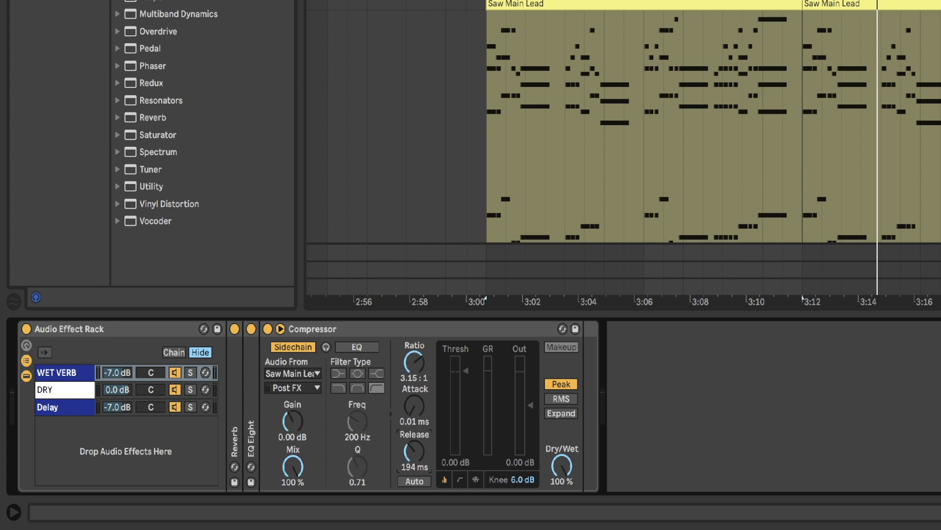
- Show the Compressor's transfer curve and lower its threshold to about -15.7 dB while auditioning the lead
{"action": "left_click", "coordinate": [458, 480]}
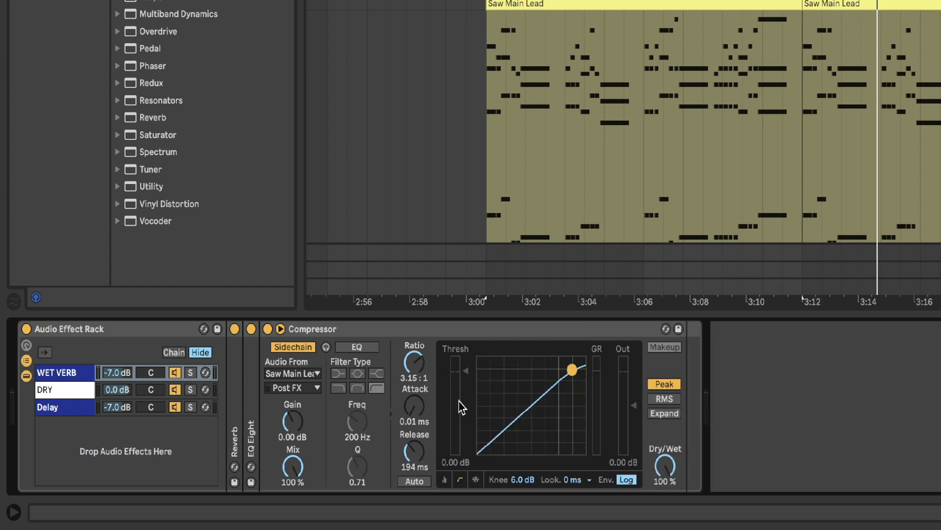
{"action": "left_click_drag", "start_coordinate": [470, 379], "coordinate": [469, 413]}
{"action": "key", "text": "space"}
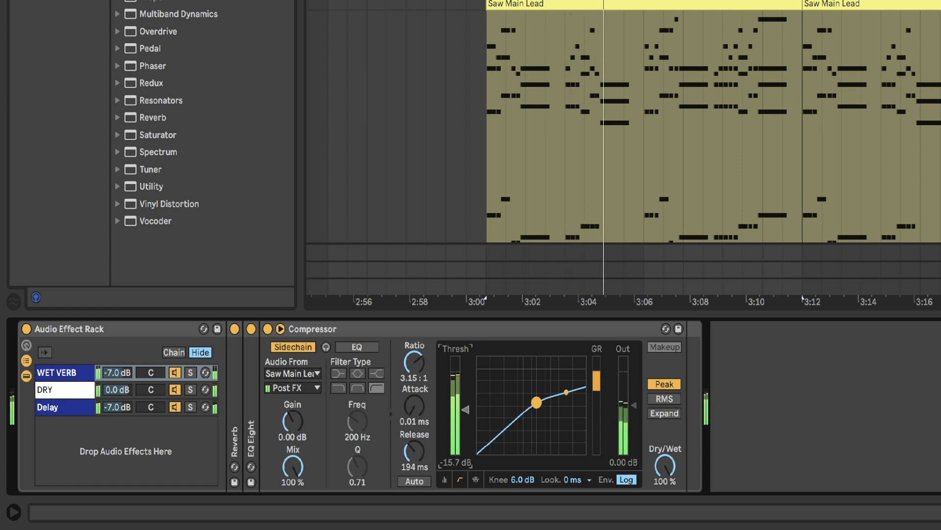
{"action": "left_click_drag", "start_coordinate": [469, 413], "coordinate": [470, 411]}
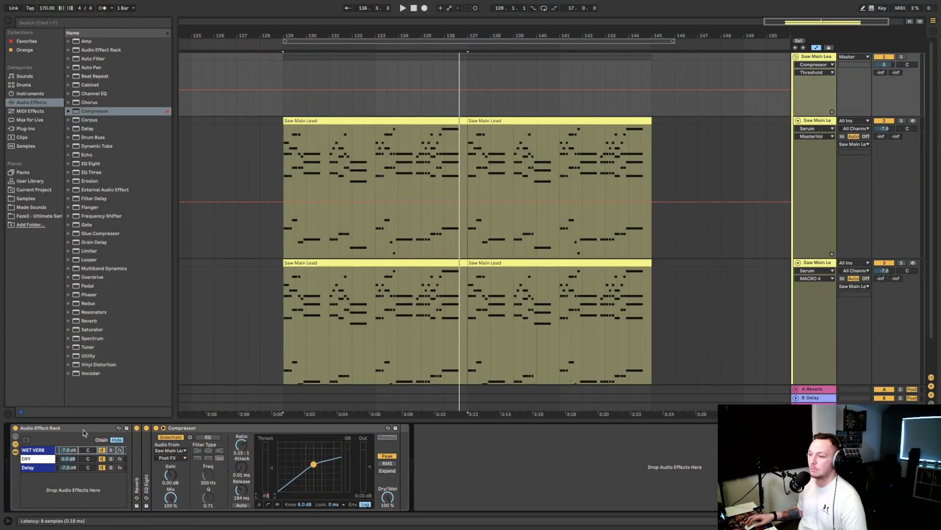
- Add the Delay audio effect to the rack's Delay chain
{"action": "left_click", "coordinate": [41, 467]}
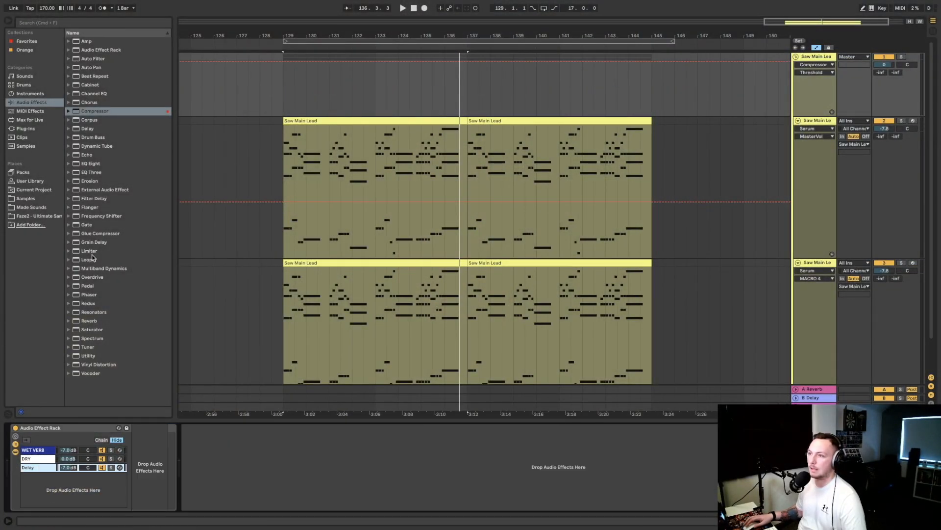
{"action": "left_click", "coordinate": [91, 130]}
{"action": "left_click_drag", "start_coordinate": [90, 131], "coordinate": [157, 461]}
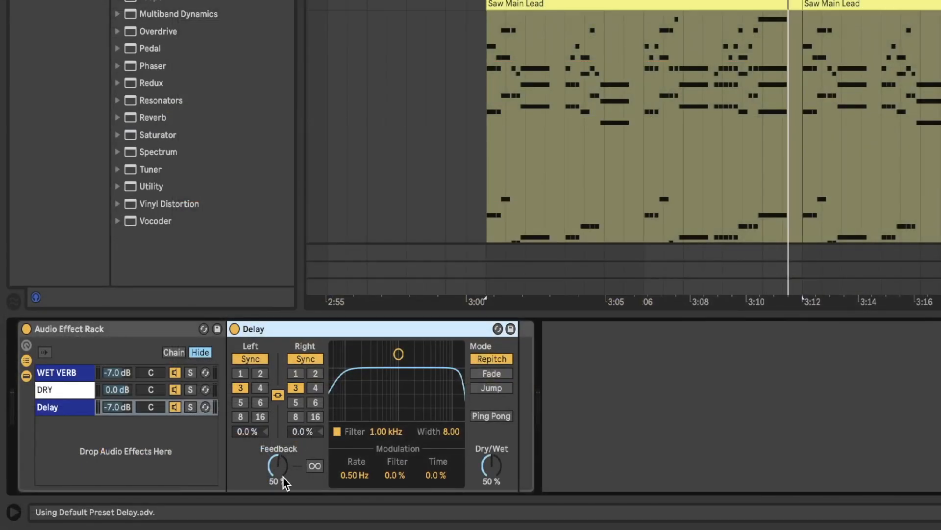
- Set the Delay to 31% feedback, filter 3.35 kHz with width 5.31, Fade mode, Ping Pong on and 34% dry/wet, and audition it
{"action": "left_click_drag", "start_coordinate": [284, 478], "coordinate": [284, 493]}
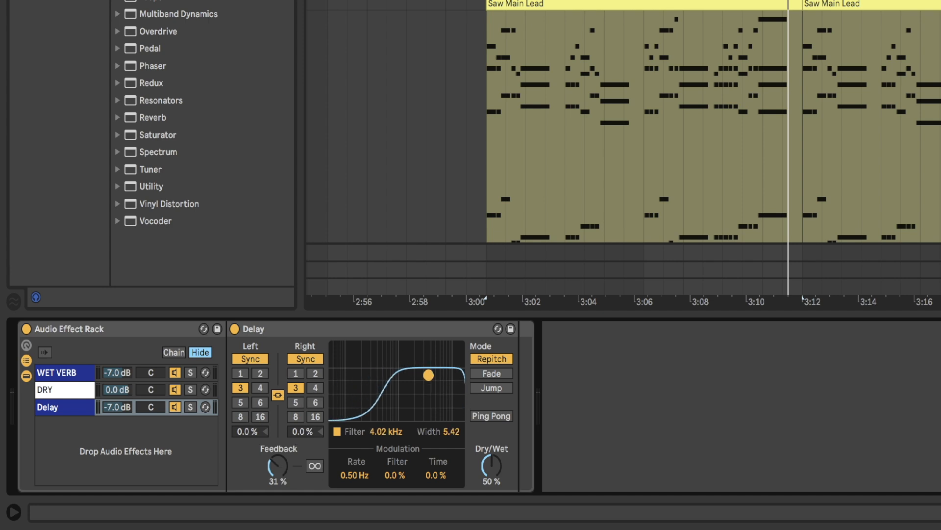
{"action": "left_click", "coordinate": [492, 375]}
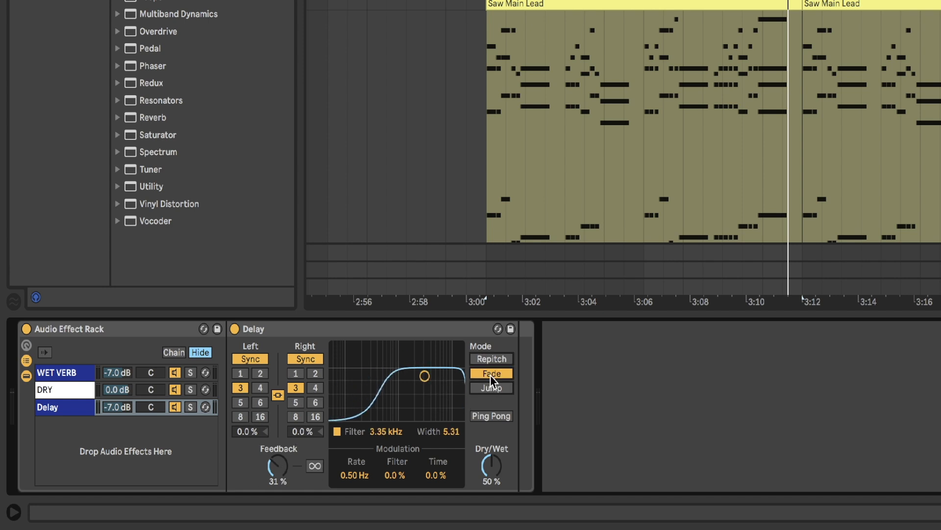
{"action": "left_click", "coordinate": [501, 420]}
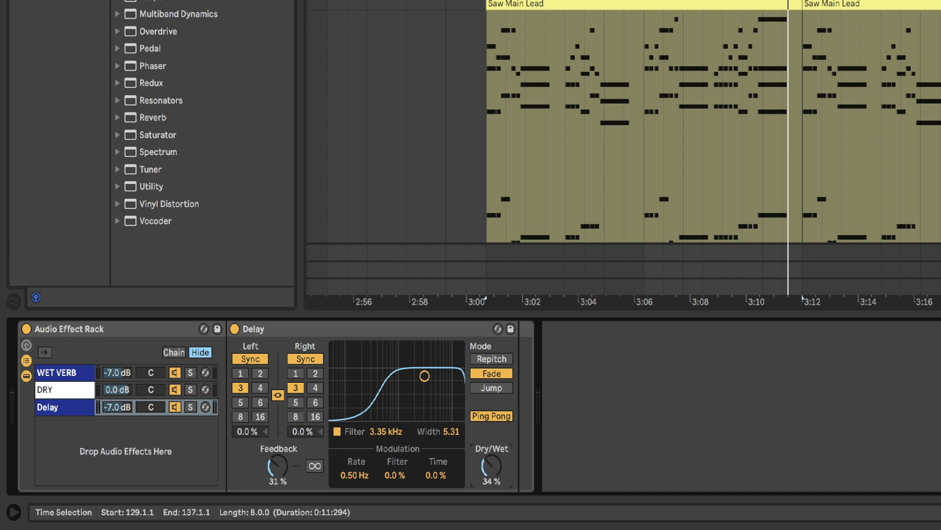
{"action": "key", "text": "space"}
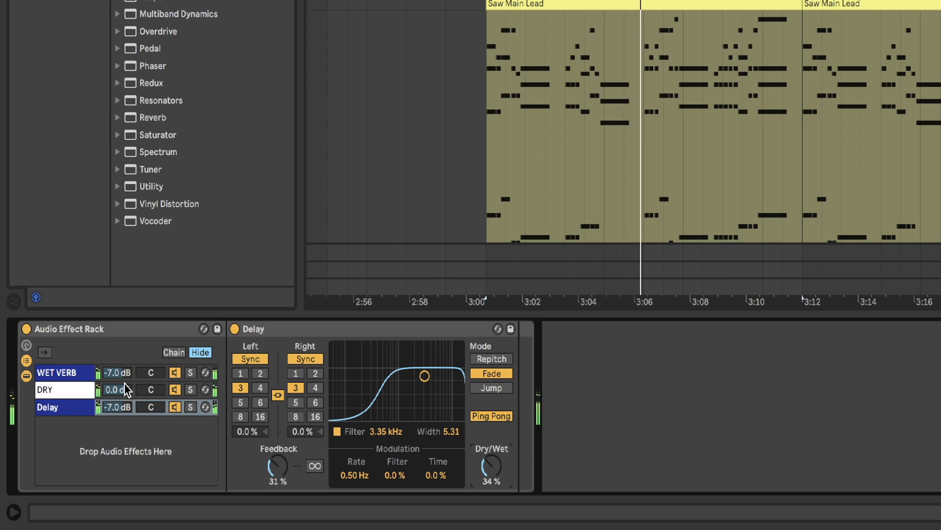
- Collapse the Delay device and add an EQ Eight after it in the Delay chain
{"action": "double_click", "coordinate": [304, 329]}
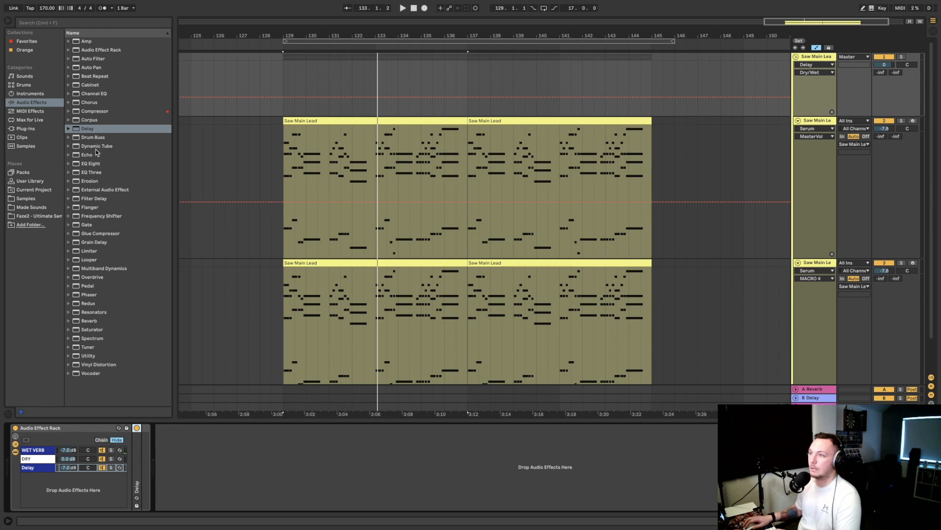
{"action": "left_click", "coordinate": [97, 165]}
{"action": "left_click_drag", "start_coordinate": [131, 388], "coordinate": [142, 462]}
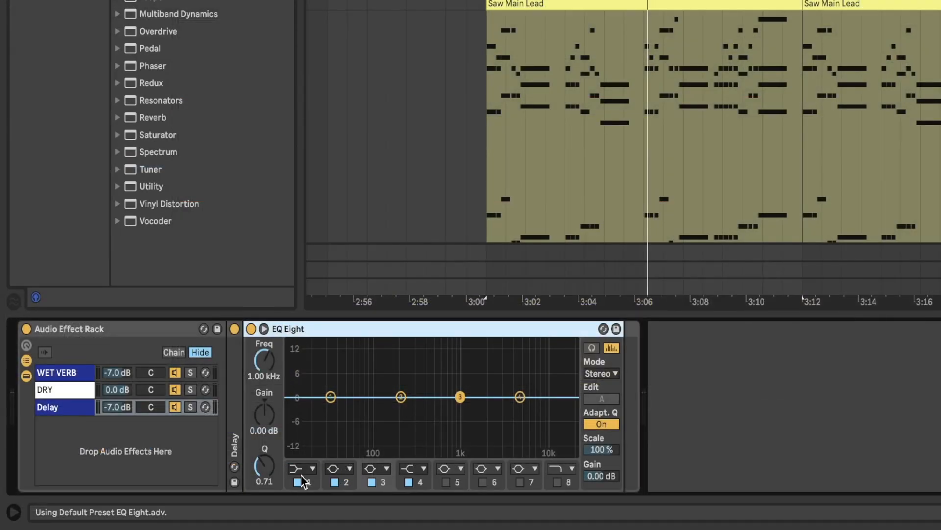
- Set the EQ Eight's band 1 to a low cut at 323 Hz and band 8 to a high cut at 12.9 kHz, and audition it
{"action": "left_click", "coordinate": [303, 474]}
{"action": "left_click", "coordinate": [308, 377]}
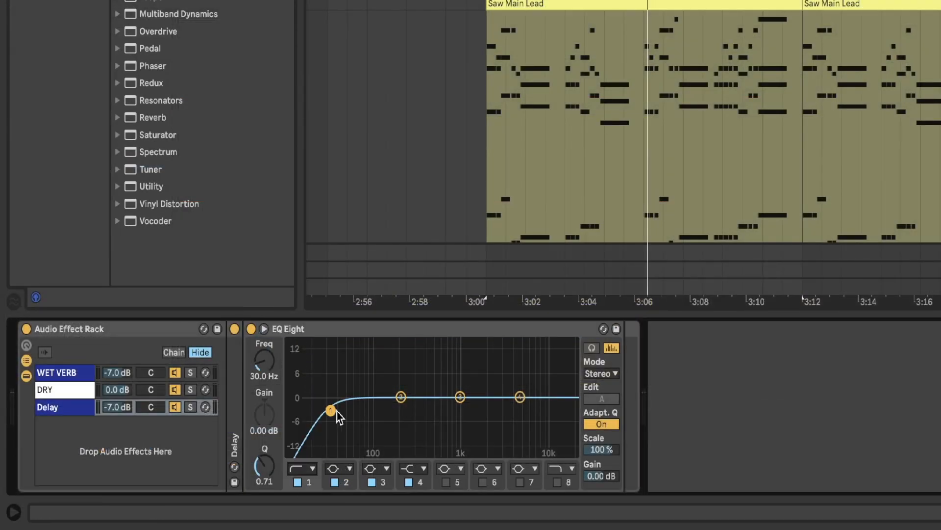
{"action": "left_click_drag", "start_coordinate": [333, 411], "coordinate": [408, 414]}
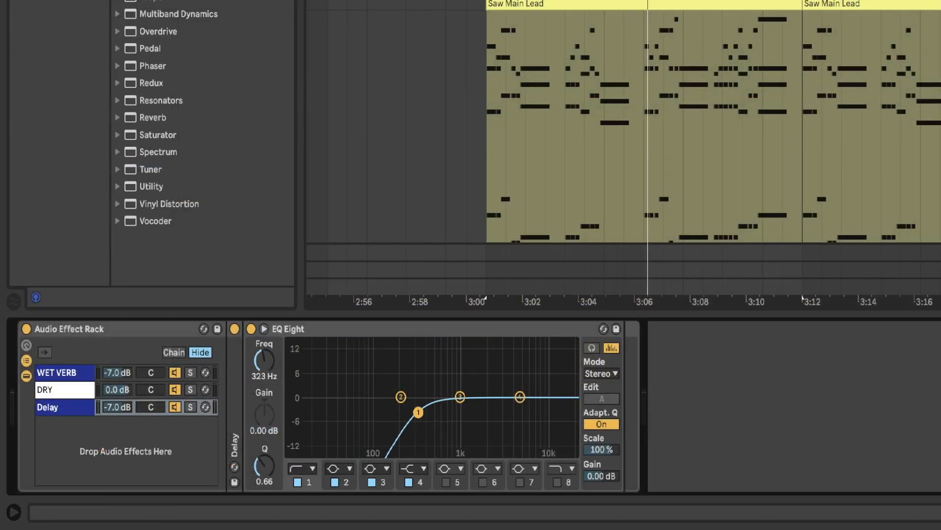
{"action": "left_click", "coordinate": [556, 482]}
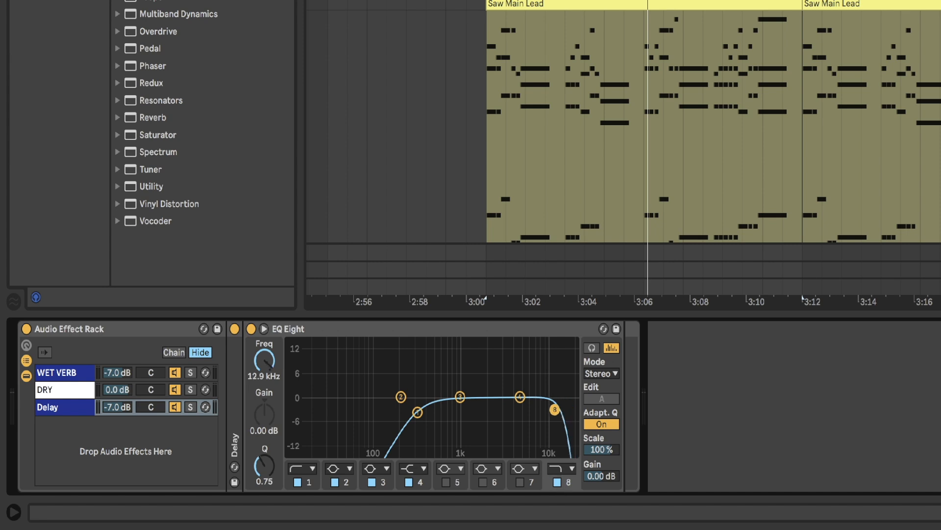
{"action": "key", "text": "space"}
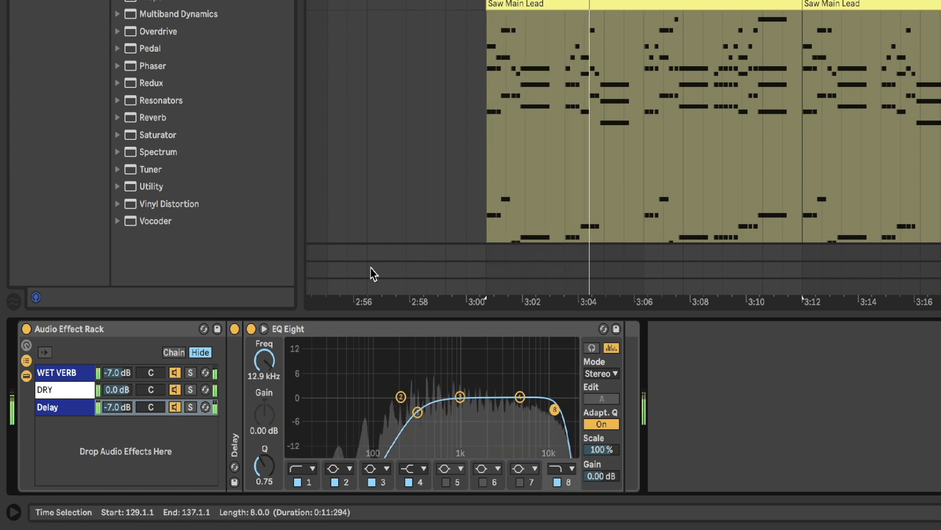
- Collapse the EQ Eight and add a Compressor after it in the Delay chain
{"action": "double_click", "coordinate": [369, 329]}
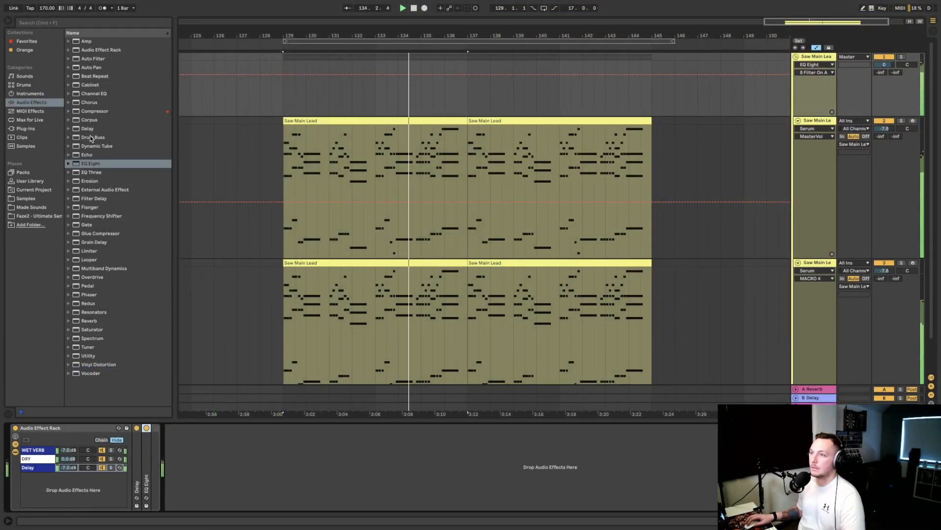
{"action": "left_click_drag", "start_coordinate": [89, 114], "coordinate": [94, 126]}
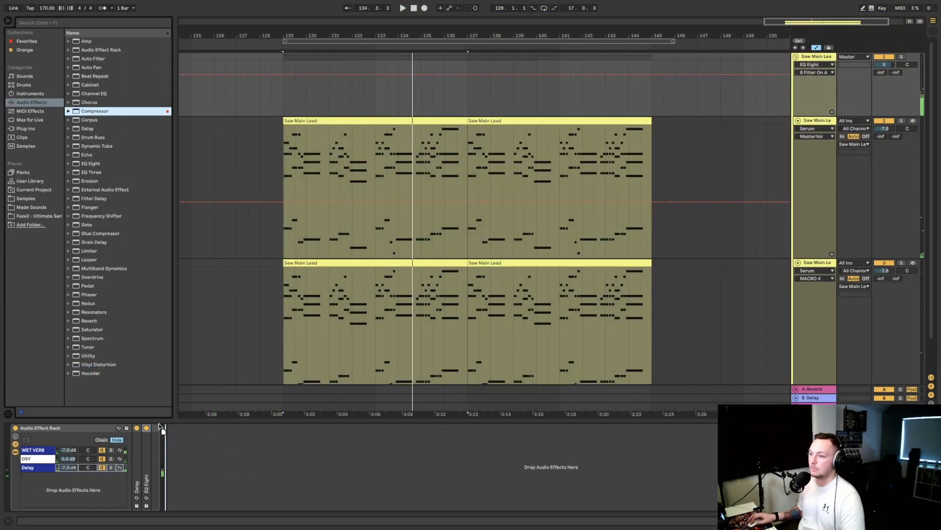
{"action": "left_click_drag", "start_coordinate": [152, 464], "coordinate": [156, 466]}
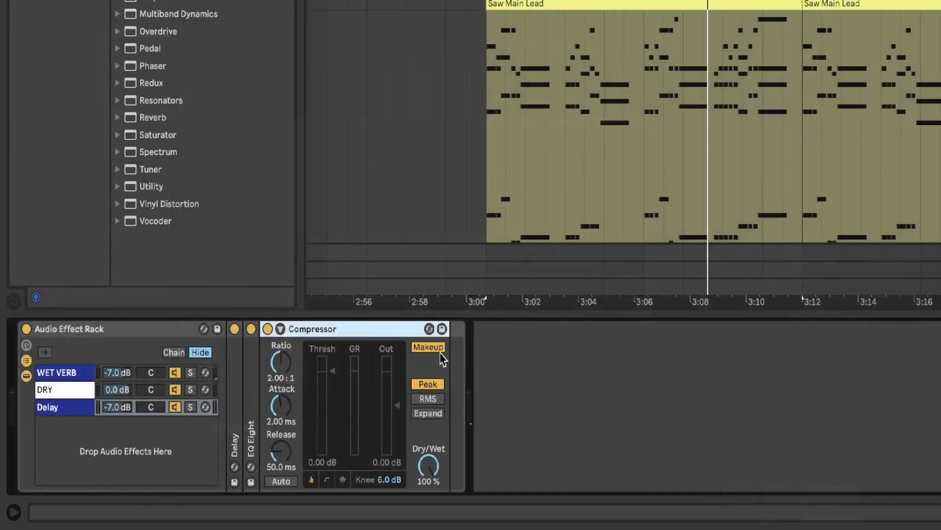
- Sidechain the Delay chain's Compressor from Saw Main Lead, Post FX, with ratio 3.23:1, attack 0.01 ms and release 174 ms
{"action": "left_click", "coordinate": [280, 328]}
{"action": "left_click", "coordinate": [284, 347]}
{"action": "left_click", "coordinate": [301, 374]}
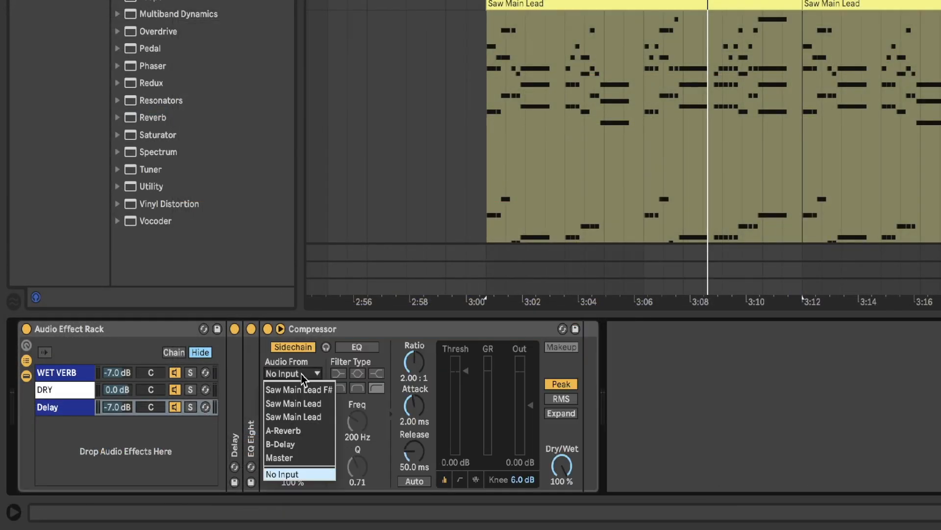
{"action": "left_click", "coordinate": [311, 405]}
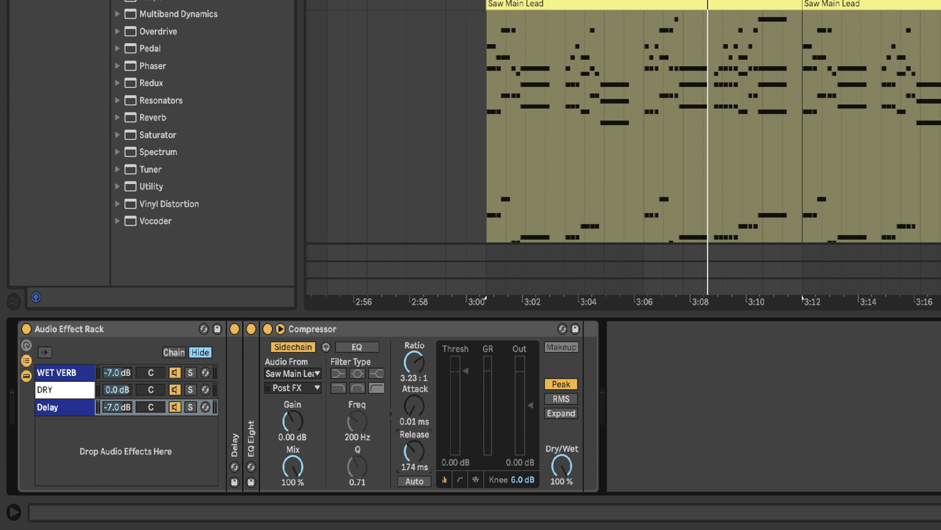
- Show the Compressor's transfer curve and lower its threshold to -13.4 dB while auditioning the lead
{"action": "left_click", "coordinate": [459, 479]}
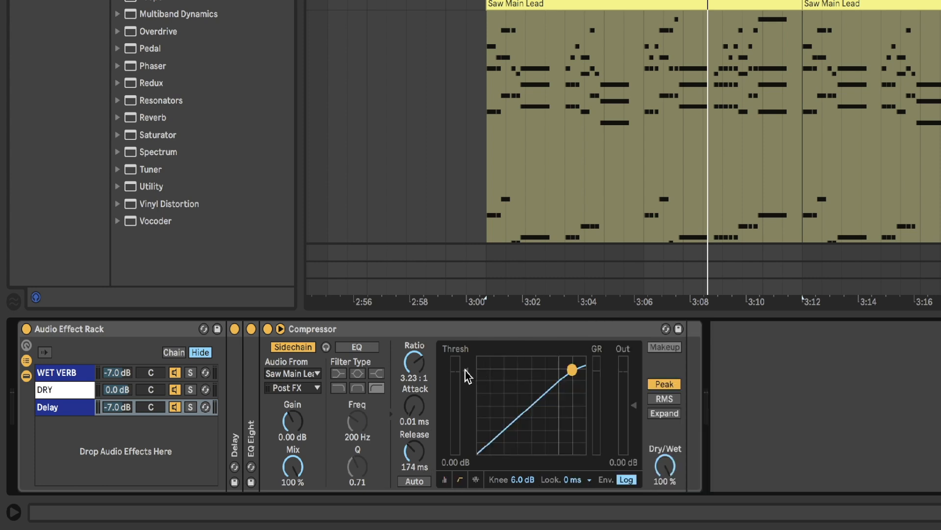
{"action": "key", "text": "space"}
{"action": "left_click_drag", "start_coordinate": [466, 372], "coordinate": [467, 404]}
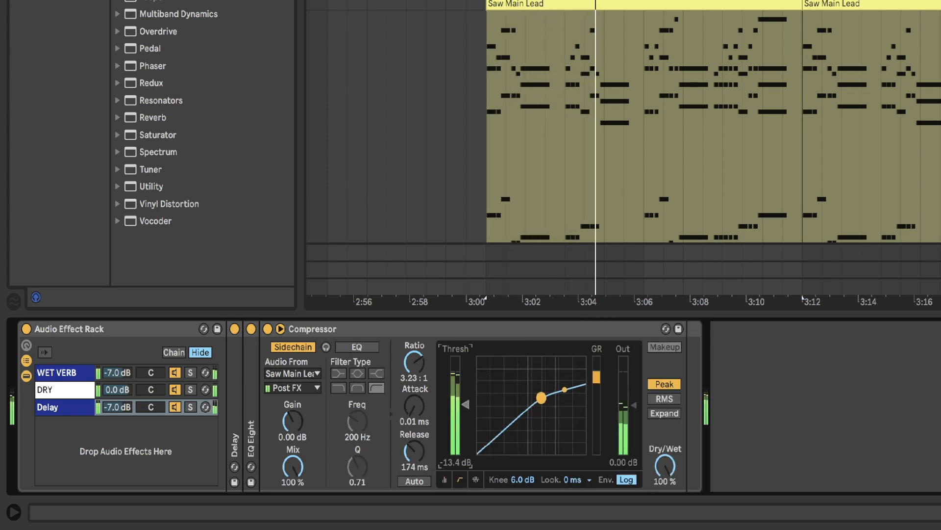
- Raise the volumes of the WET VERB and Delay chains to -6.5 dB each and audition the lead
{"action": "left_click_drag", "start_coordinate": [113, 376], "coordinate": [113, 373]}
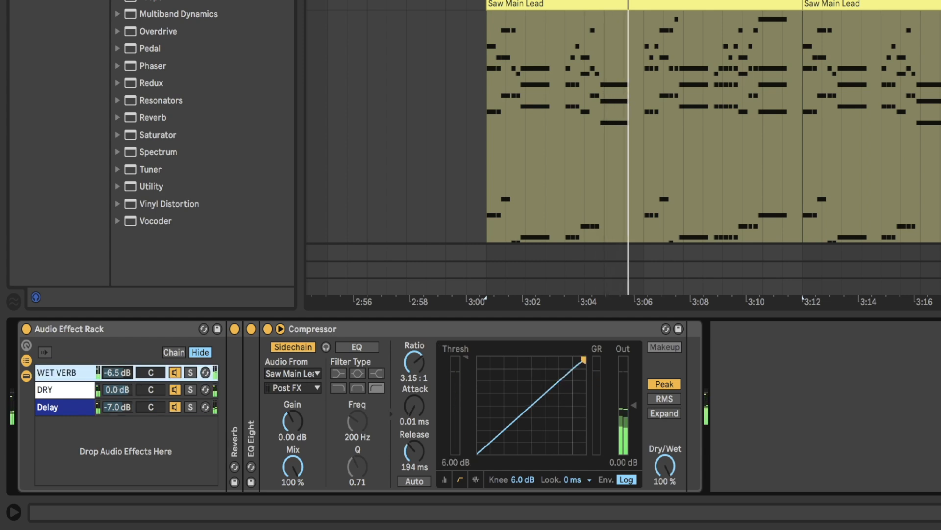
{"action": "left_click_drag", "start_coordinate": [114, 407], "coordinate": [114, 403]}
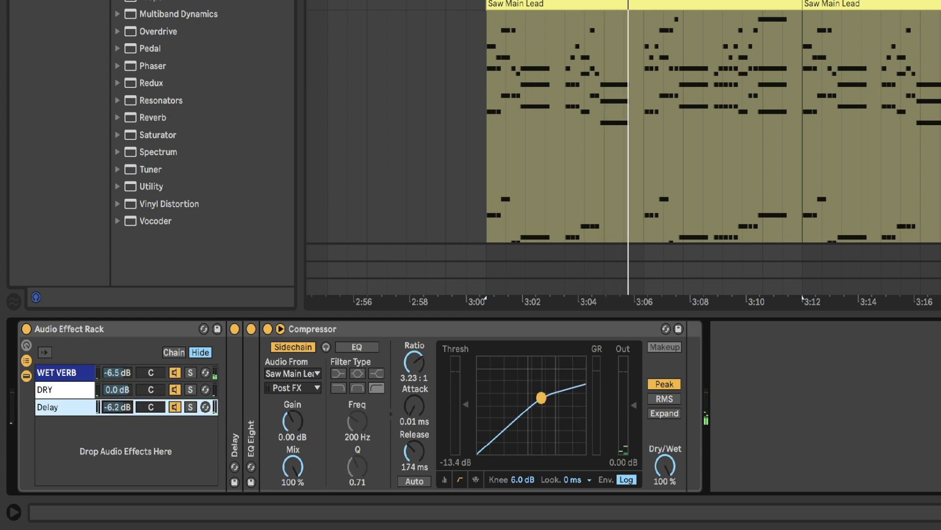
{"action": "key", "text": "space"}
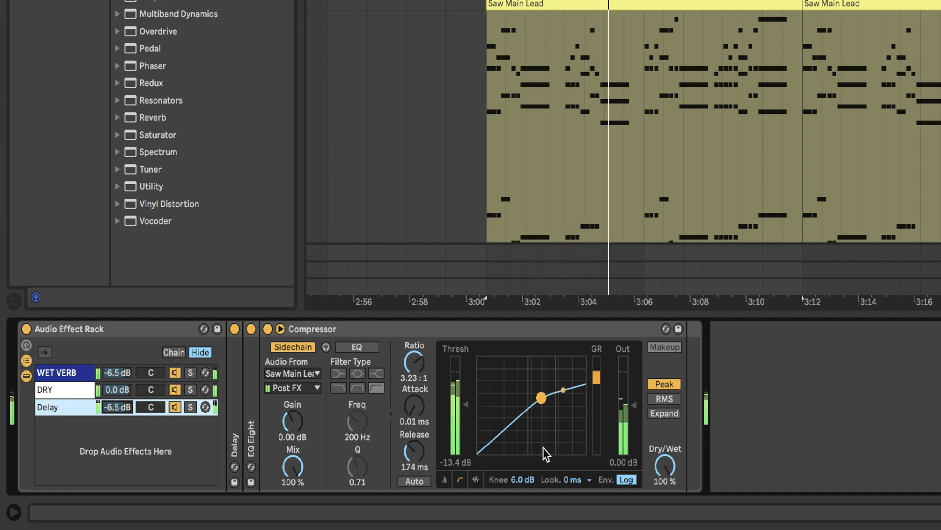
- Expand the Delay device and lower its dry/wet to 9.0%
{"action": "double_click", "coordinate": [241, 382]}
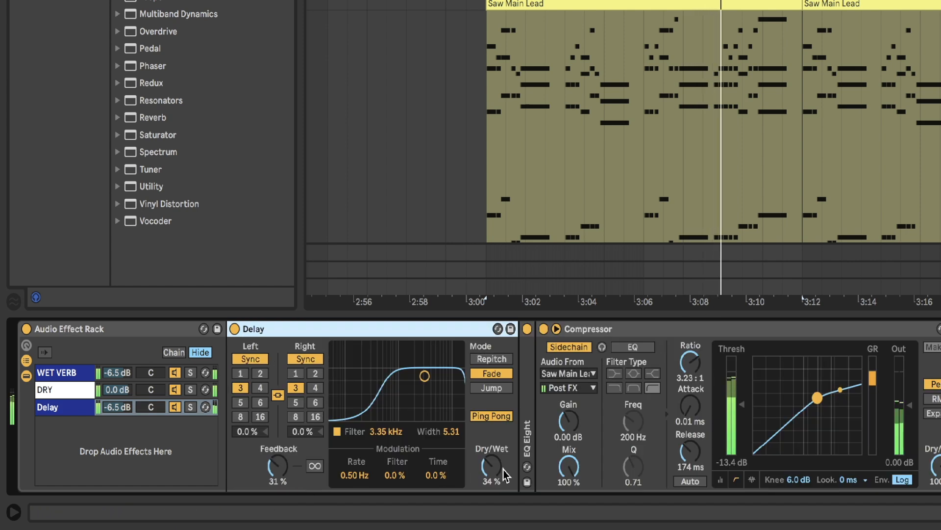
{"action": "left_click_drag", "start_coordinate": [491, 465], "coordinate": [491, 458]}
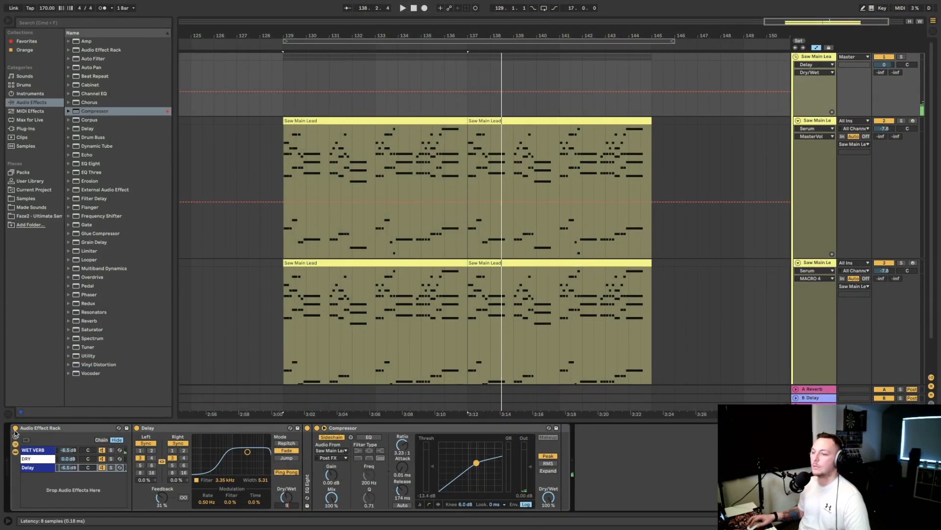
- Compare the lead with the Audio Effect Rack bypassed and active during playback, leaving the rack switched on
{"action": "left_click", "coordinate": [16, 428]}
{"action": "key", "text": "space"}
{"action": "key", "text": "space"}
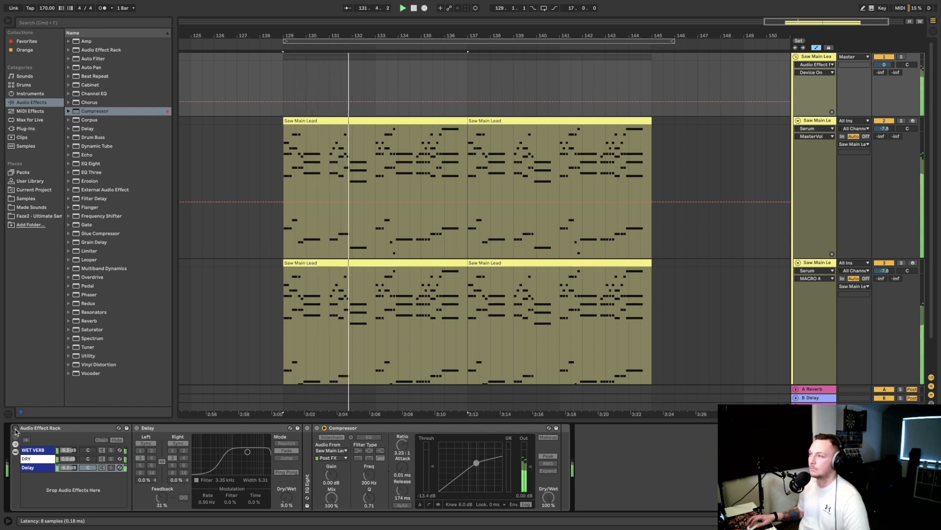
{"action": "left_click", "coordinate": [15, 427]}
{"action": "key", "text": "space"}
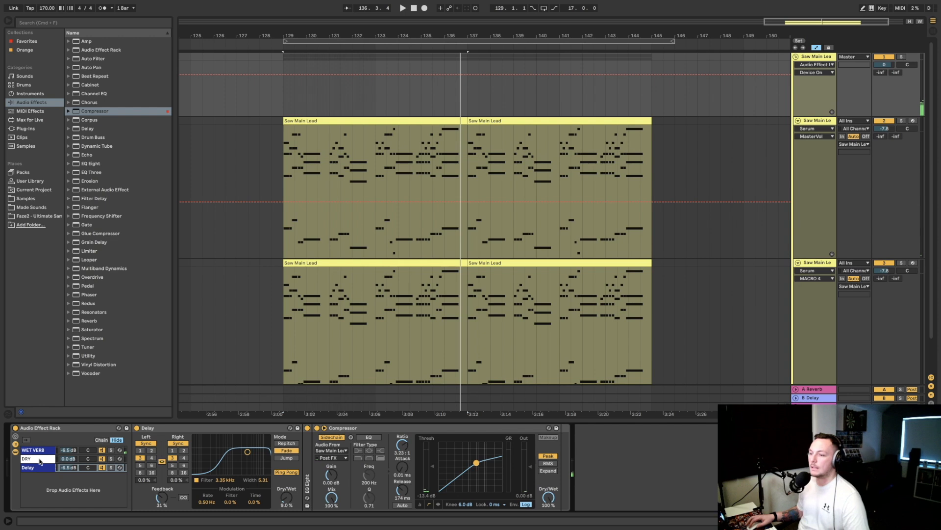
- Show the rack's macro controls and map the Dry/Wet of the WET VERB chain's Reverb to Macro 1
{"action": "left_click", "coordinate": [16, 438]}
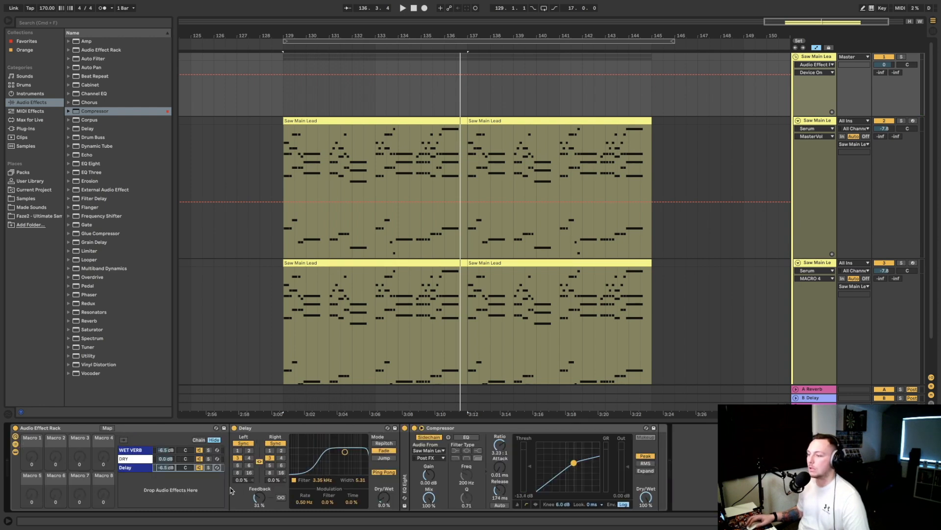
{"action": "left_click", "coordinate": [133, 449]}
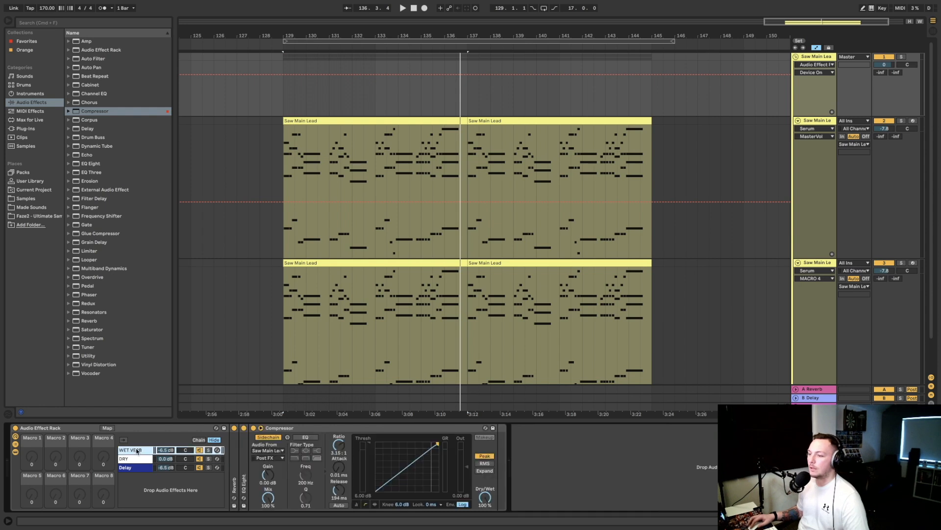
{"action": "double_click", "coordinate": [236, 459]}
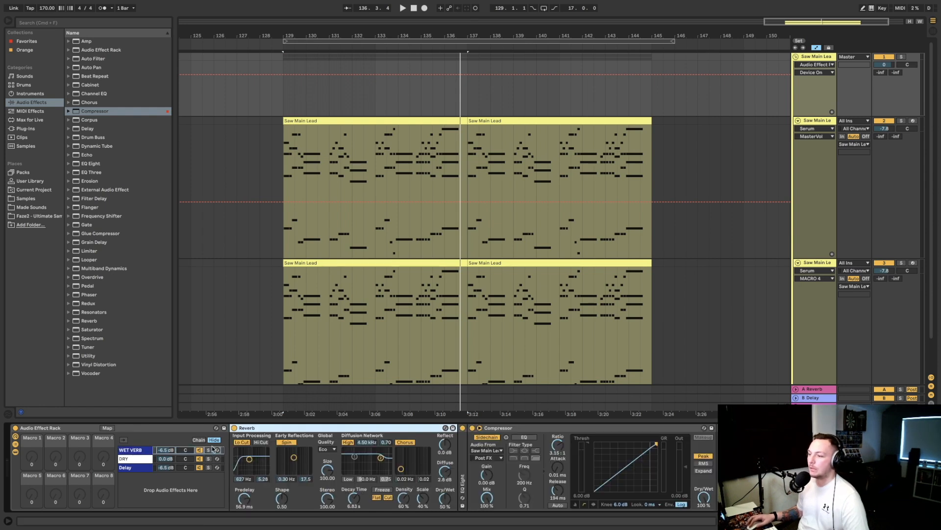
{"action": "right_click", "coordinate": [445, 501]}
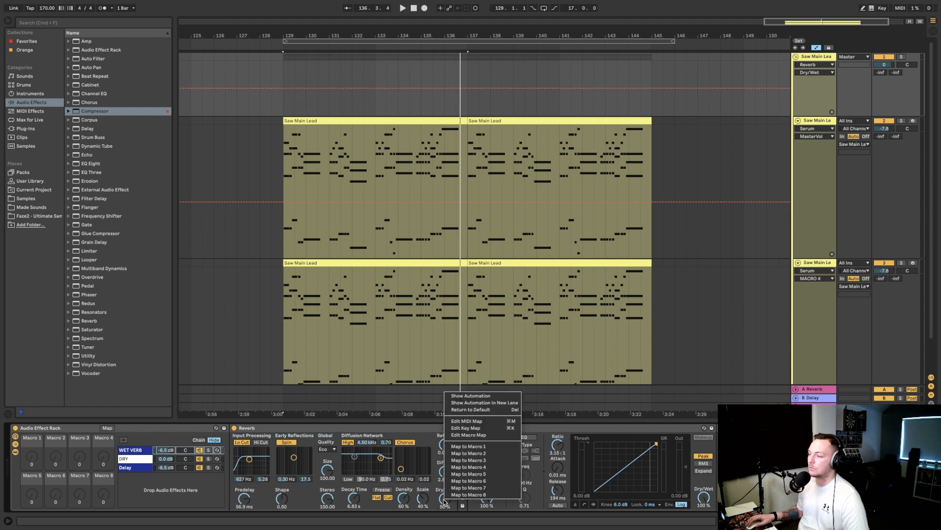
{"action": "left_click", "coordinate": [469, 446]}
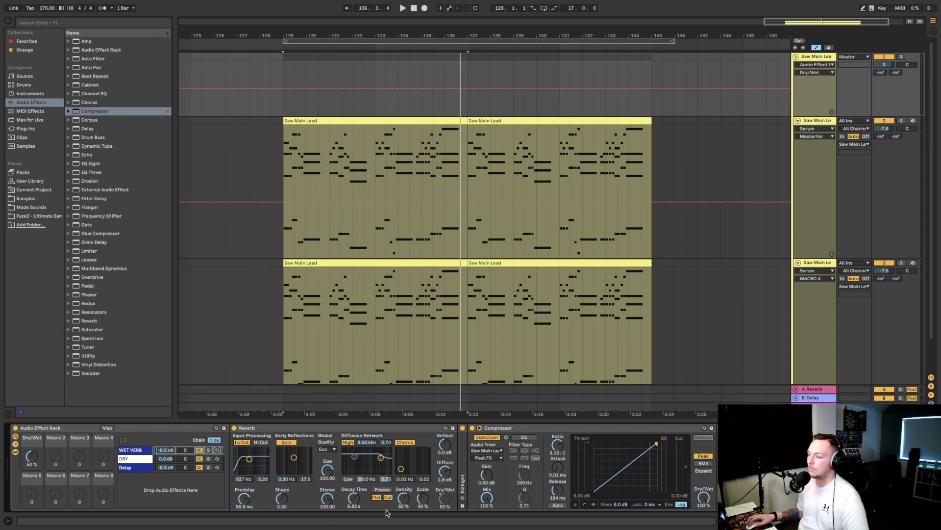
- Map the Reverb's Decay Time to Macro 2 and its Predelay to Macro 3, and collapse the Reverb
{"action": "right_click", "coordinate": [354, 499]}
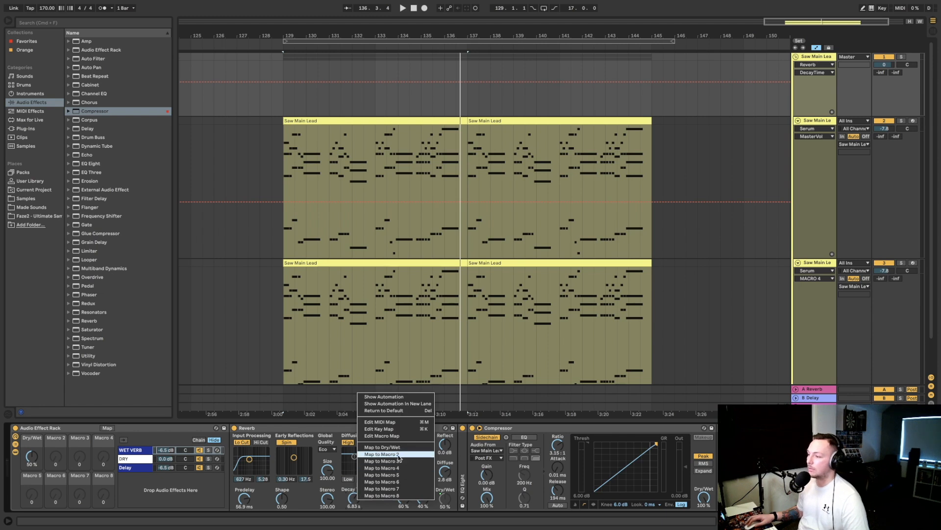
{"action": "left_click", "coordinate": [399, 457]}
{"action": "right_click", "coordinate": [245, 499]}
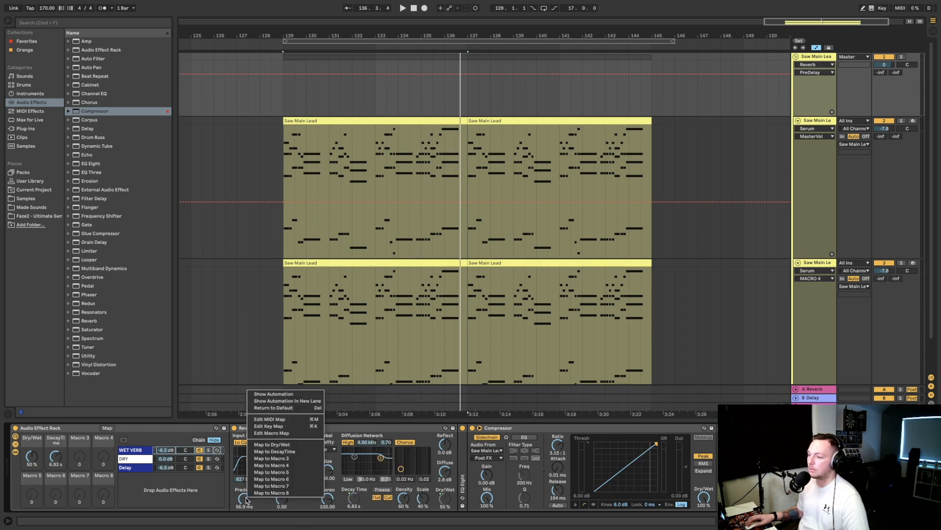
{"action": "left_click", "coordinate": [271, 458]}
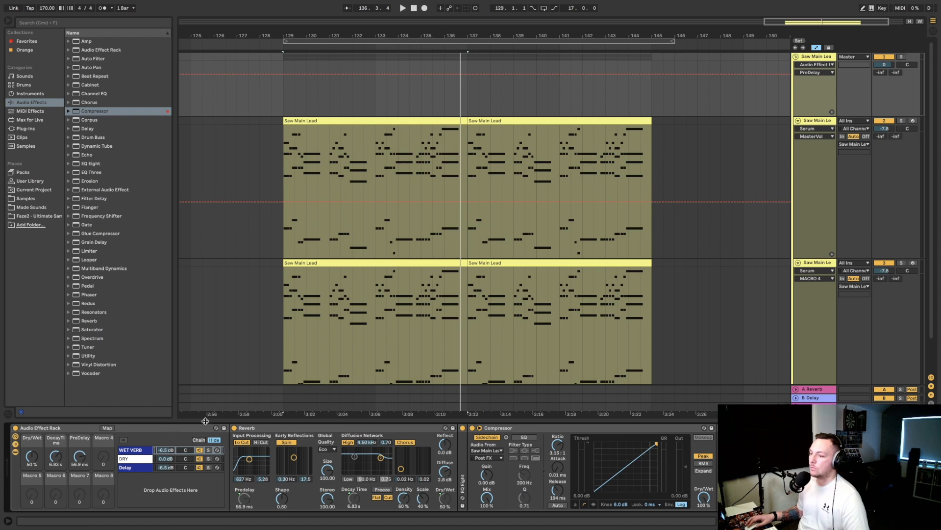
{"action": "double_click", "coordinate": [266, 430]}
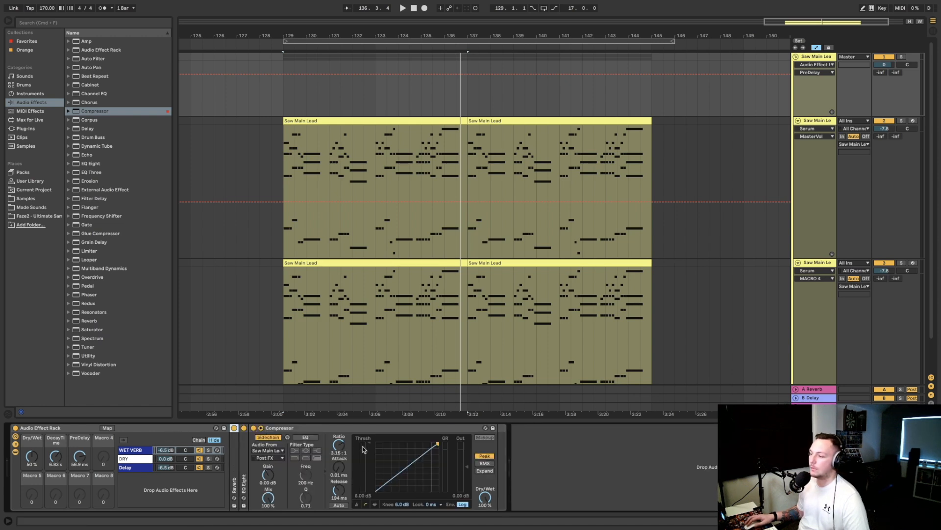
- Lower the WET VERB chain Compressor's threshold to -16.0 dB during playback and map the threshold to Macro 4
{"action": "left_click_drag", "start_coordinate": [371, 445], "coordinate": [370, 478]}
{"action": "key", "text": "space"}
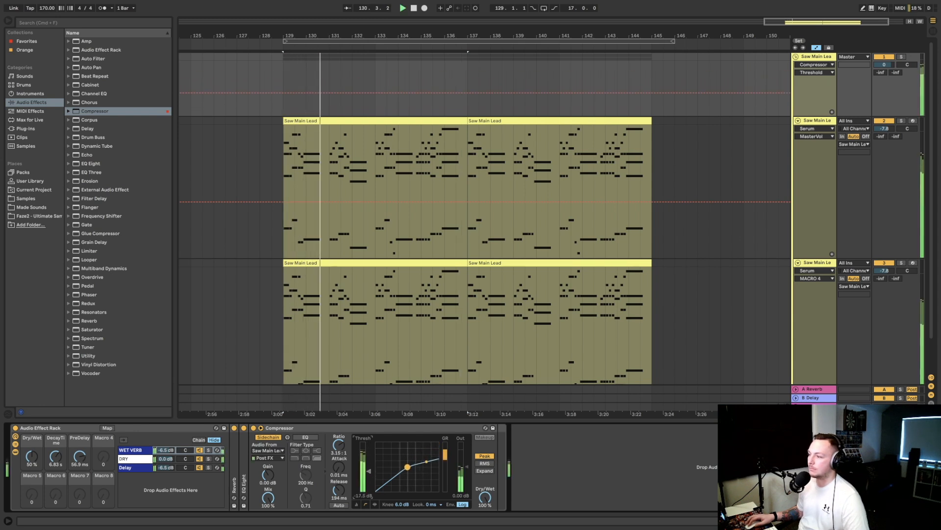
{"action": "left_click_drag", "start_coordinate": [369, 473], "coordinate": [369, 472]}
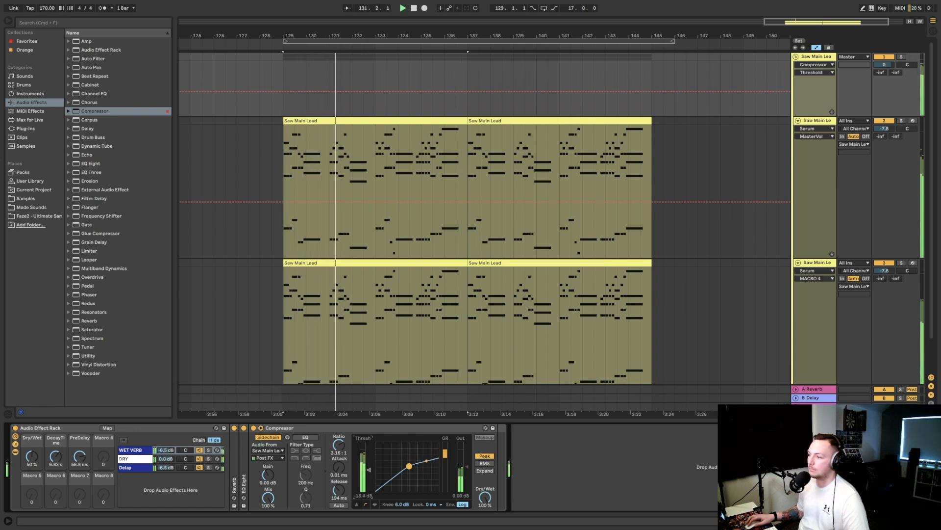
{"action": "right_click", "coordinate": [370, 470]}
{"action": "left_click", "coordinate": [395, 439]}
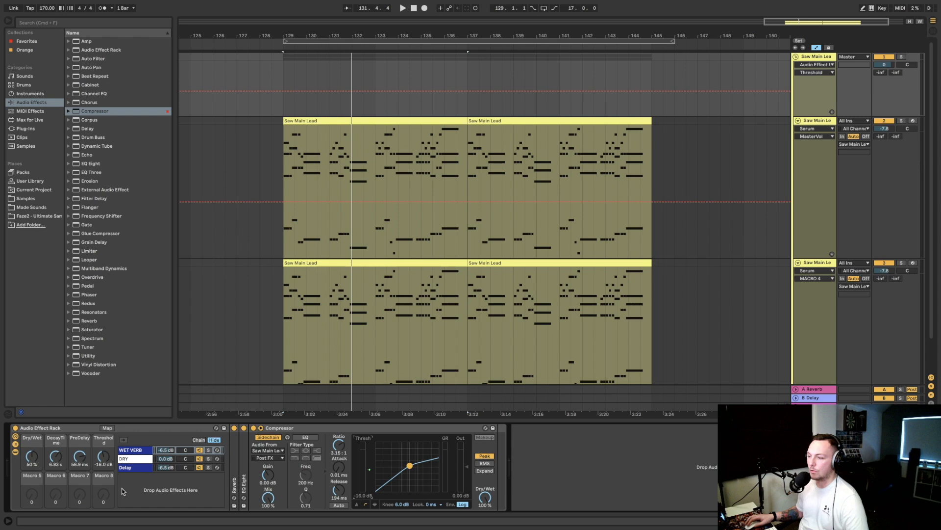
- Raise the Delay chain's Delay dry/wet to 35% and map that control to Macro 5
{"action": "left_click", "coordinate": [129, 469]}
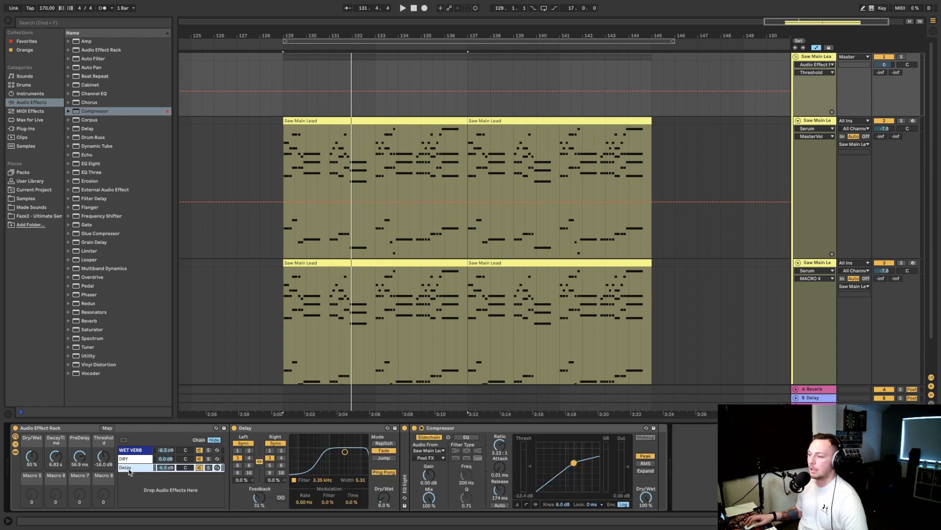
{"action": "left_click_drag", "start_coordinate": [392, 501], "coordinate": [393, 483]}
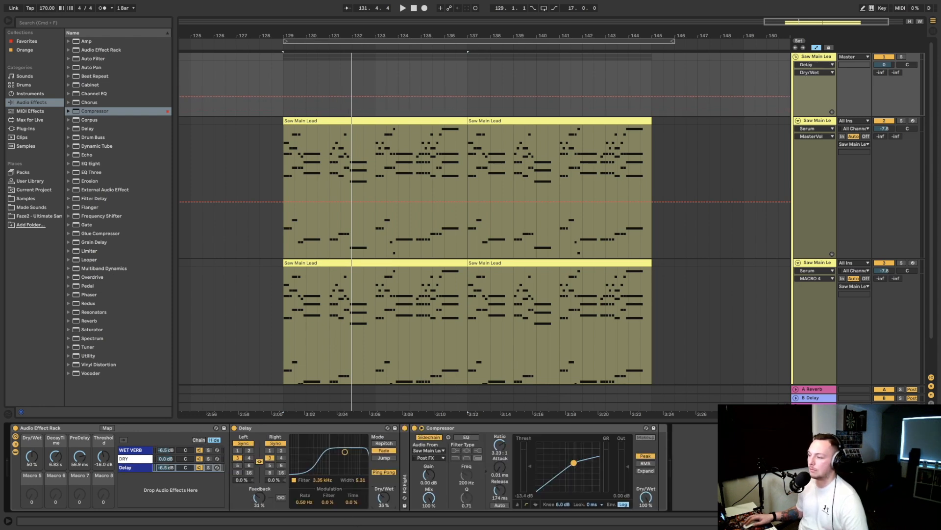
{"action": "key", "text": "space"}
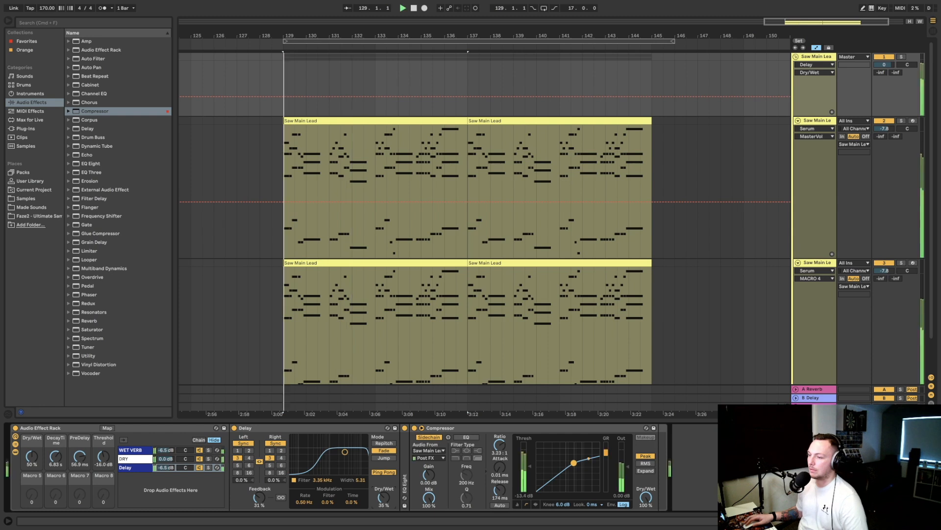
{"action": "right_click", "coordinate": [385, 502]}
{"action": "left_click", "coordinate": [410, 475]}
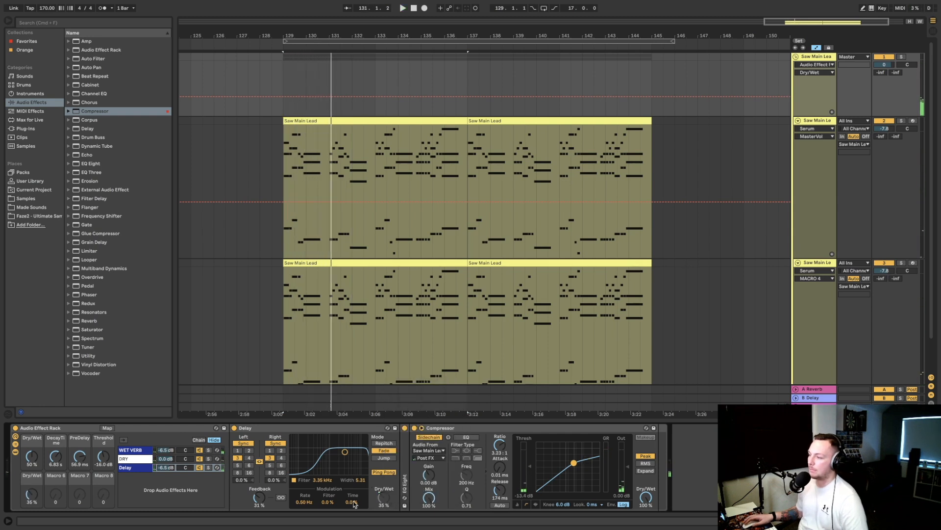
- Map the Delay's Feedback to Macro 6 and its left channel's sixteenth-note delay time to Macro 7
{"action": "right_click", "coordinate": [262, 497]}
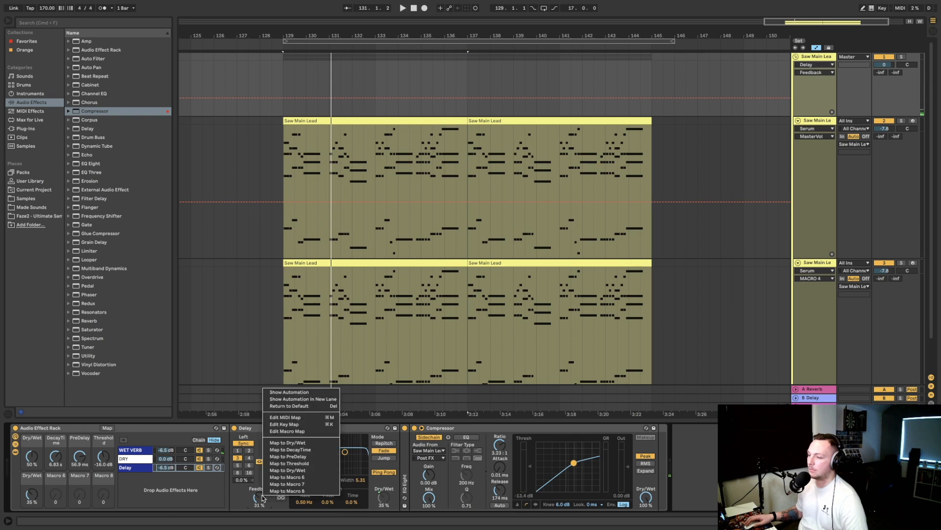
{"action": "left_click", "coordinate": [295, 479]}
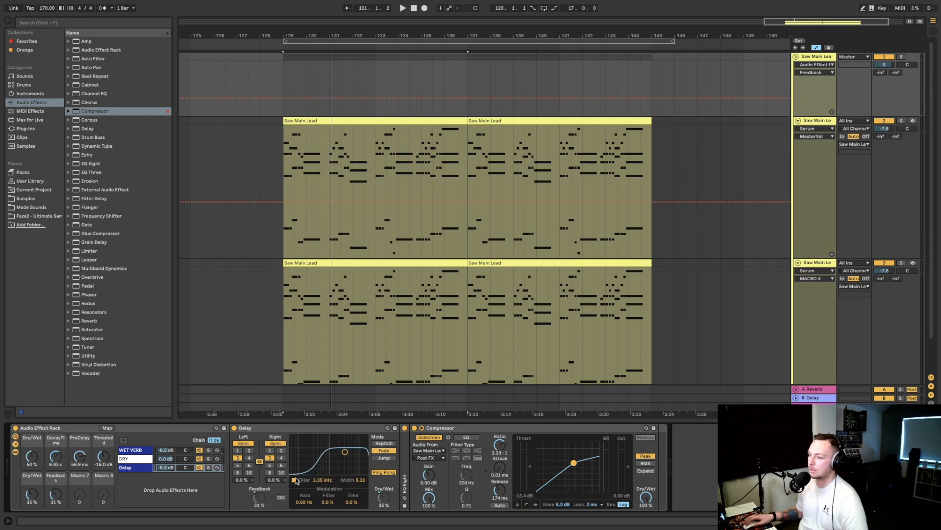
{"action": "right_click", "coordinate": [260, 461]}
{"action": "left_click", "coordinate": [251, 460]}
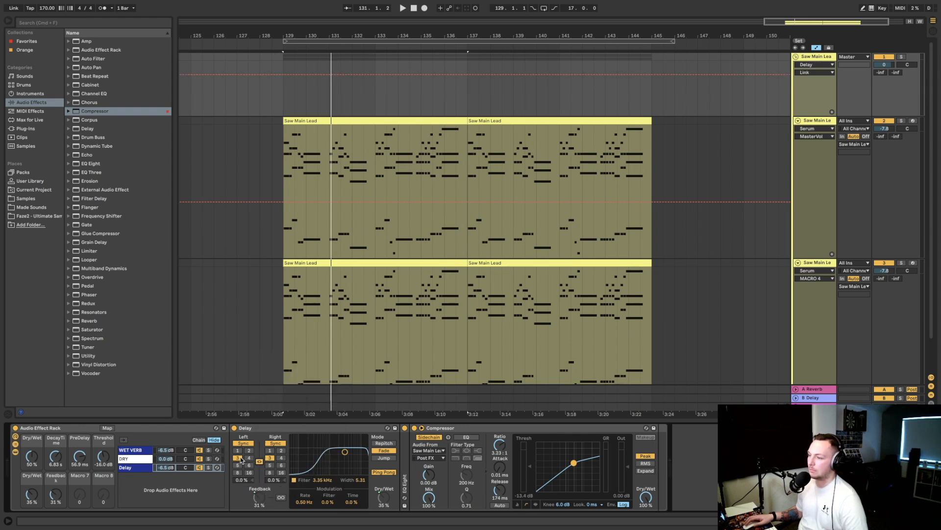
{"action": "right_click", "coordinate": [237, 458]}
{"action": "left_click", "coordinate": [282, 447]}
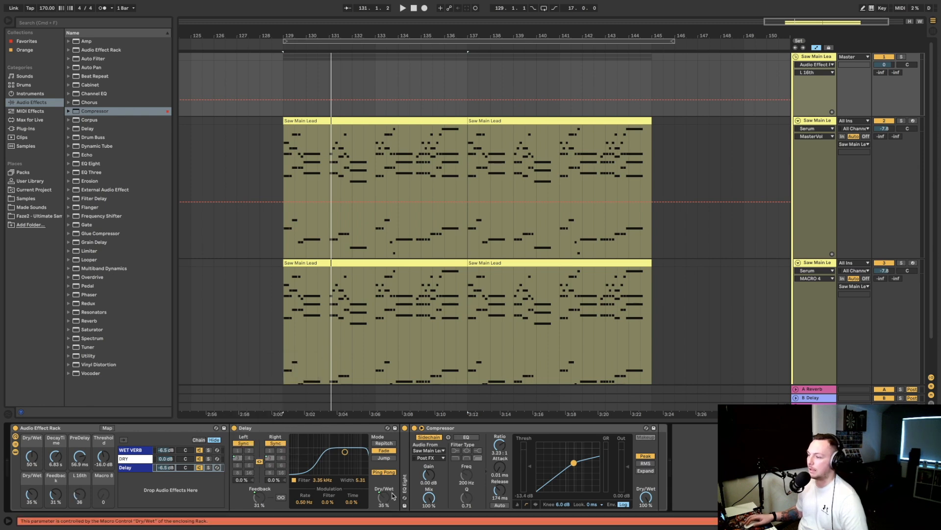
- Collapse the Delay and map the Delay chain Compressor's threshold to Macro 8
{"action": "left_click", "coordinate": [282, 432]}
{"action": "double_click", "coordinate": [282, 429]}
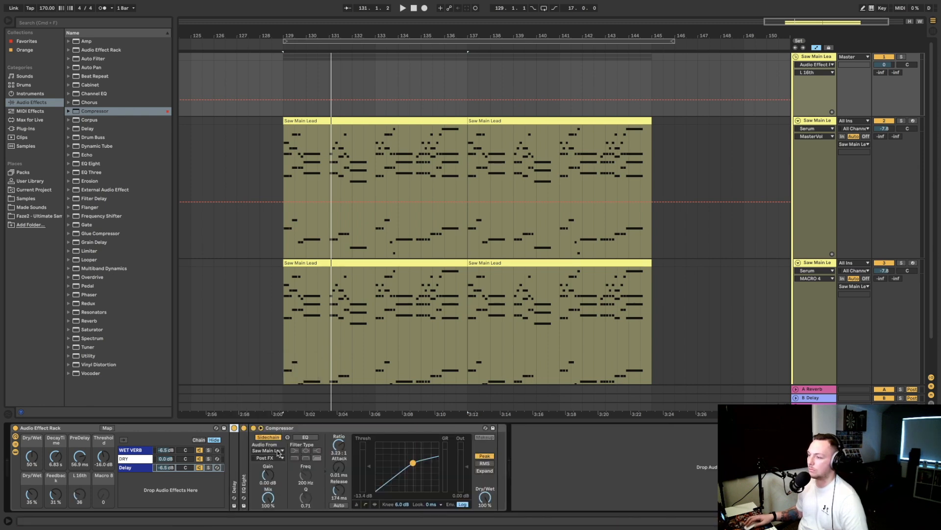
{"action": "right_click", "coordinate": [367, 468]}
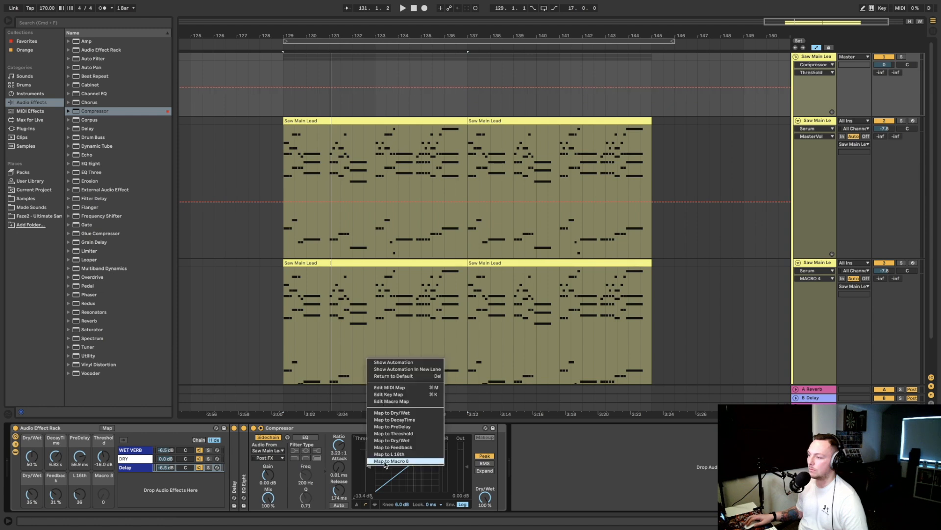
{"action": "left_click", "coordinate": [392, 461]}
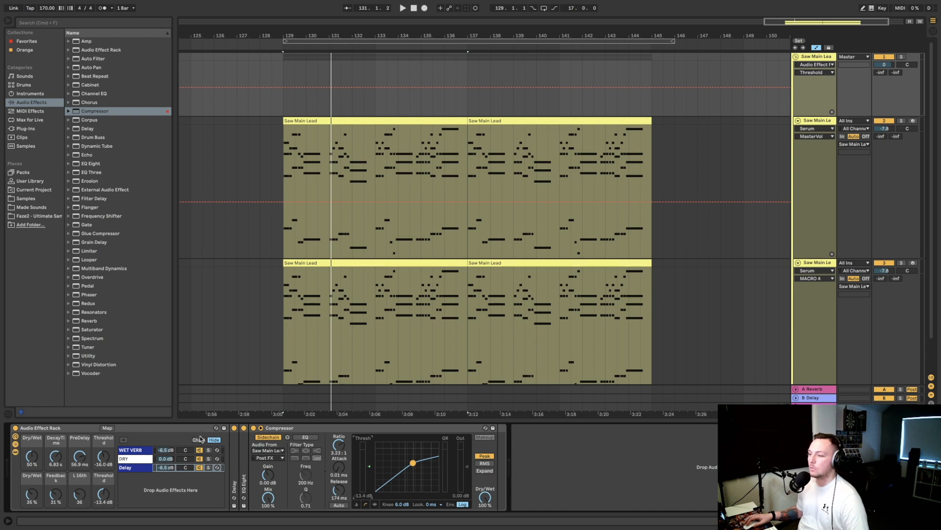
- Hide the rack's chain list and save the rack as a preset named Faze2 Video rack
{"action": "left_click", "coordinate": [15, 443]}
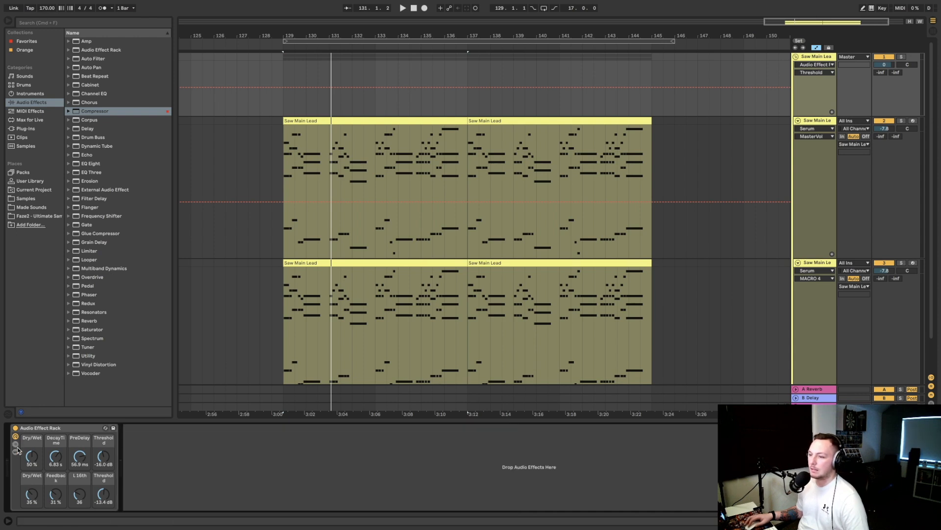
{"action": "left_click", "coordinate": [114, 428]}
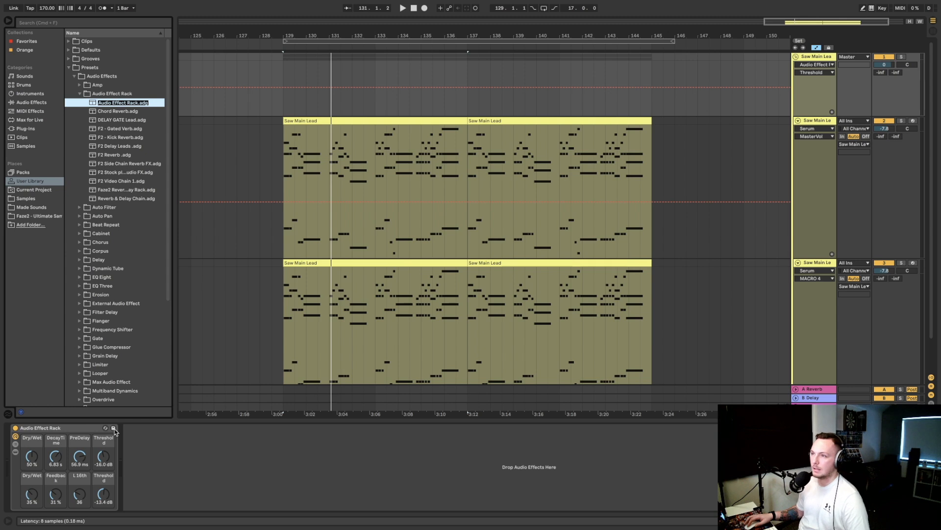
{"action": "key", "text": "BackSpace"}
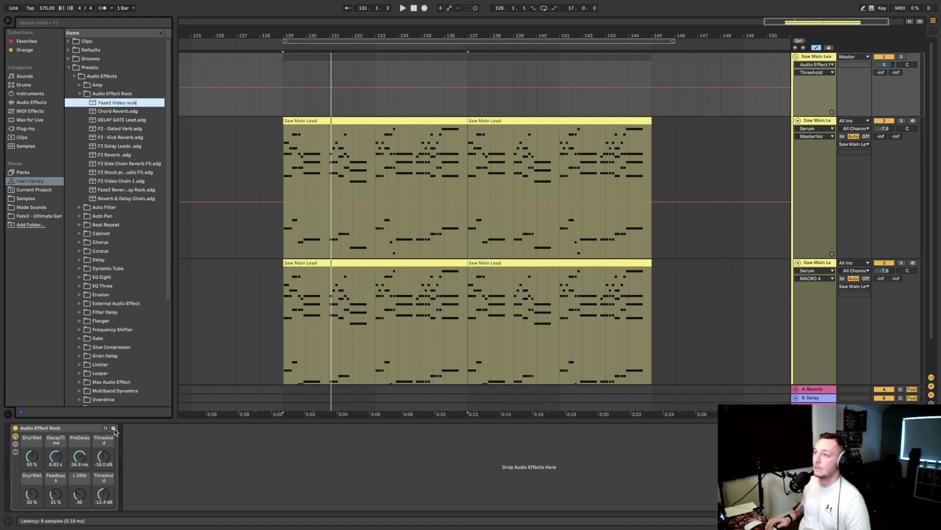
{"action": "key", "text": "Return"}
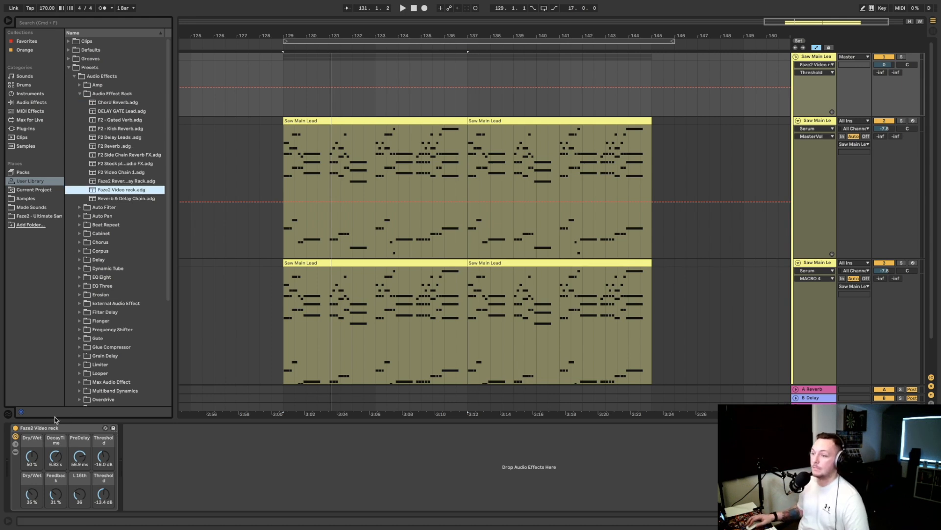
- Delete the rack from the Saw Main Lead group, load the saved Faze2 Video rack preset in its place, and play the lead
{"action": "left_click", "coordinate": [68, 428]}
{"action": "key", "text": "Delete"}
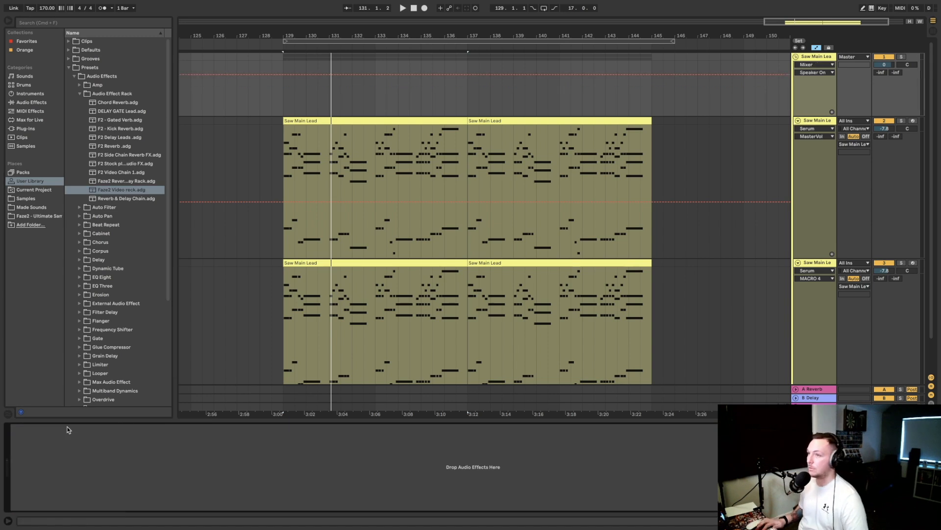
{"action": "left_click_drag", "start_coordinate": [112, 192], "coordinate": [43, 451]}
{"action": "key", "text": "space"}
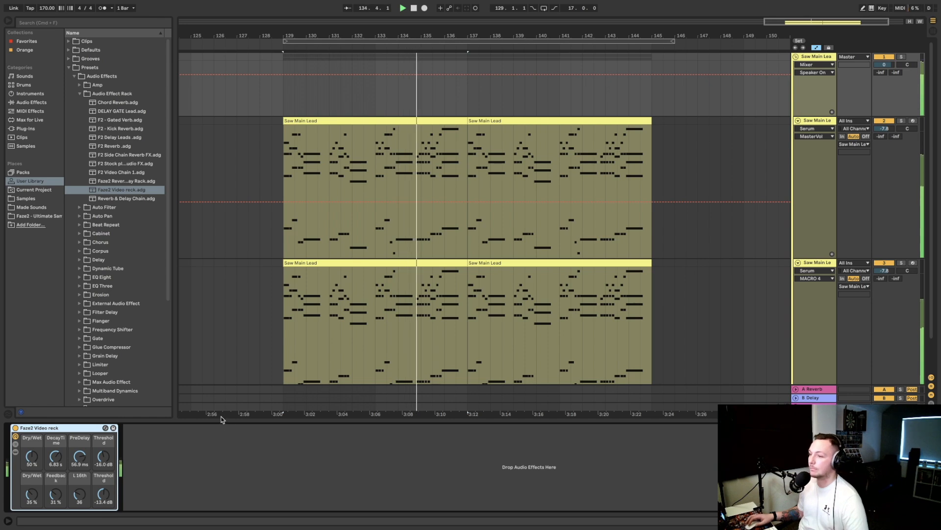
{"action": "scroll", "coordinate": [250, 347], "scroll_direction": "down", "scroll_amount": 2}
{"action": "scroll", "coordinate": [250, 350], "scroll_direction": "down", "scroll_amount": 2}
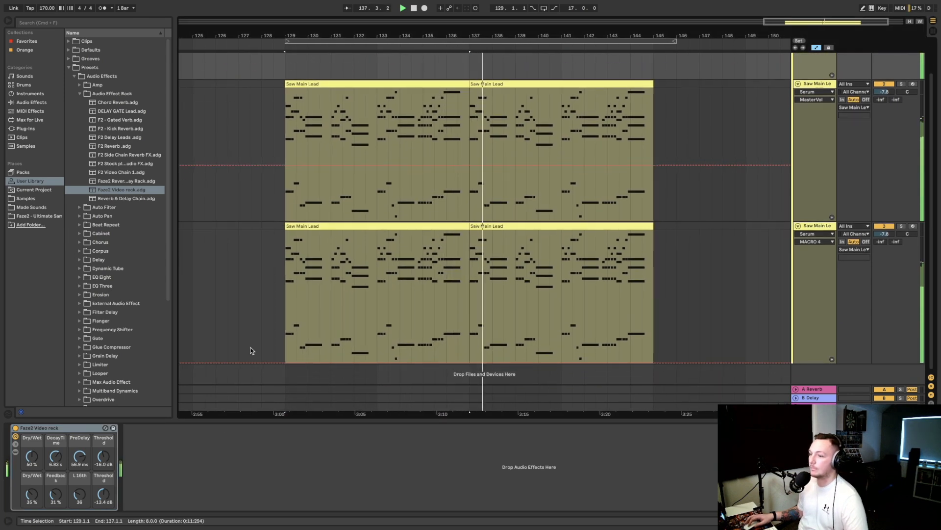
{"action": "scroll", "coordinate": [250, 349], "scroll_direction": "right", "scroll_amount": 2}
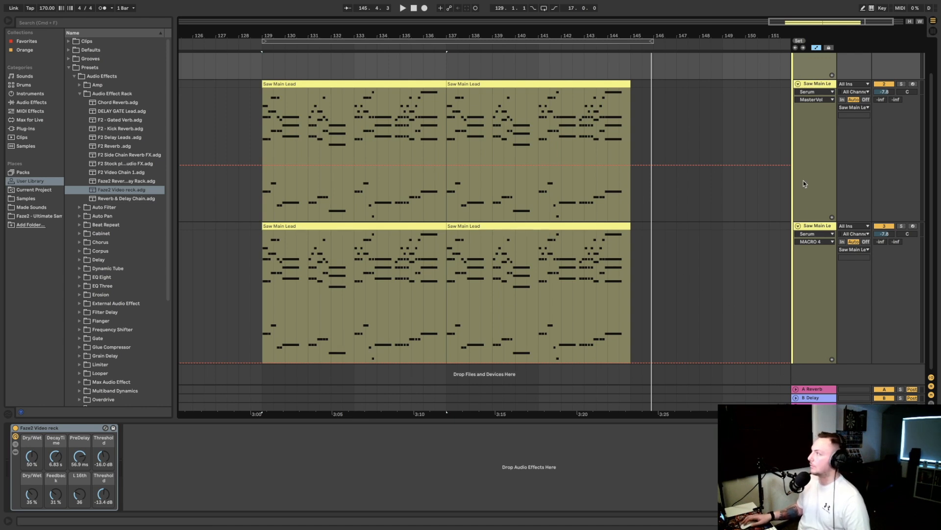
- Insert an audio track below the lead layers, arm it, and set its input to the Saw Main Lead group, Post Mixer
{"action": "scroll", "coordinate": [540, 229], "scroll_direction": "up", "scroll_amount": 2}
{"action": "scroll", "coordinate": [540, 228], "scroll_direction": "down", "scroll_amount": 5}
{"action": "scroll", "coordinate": [541, 231], "scroll_direction": "down", "scroll_amount": 2}
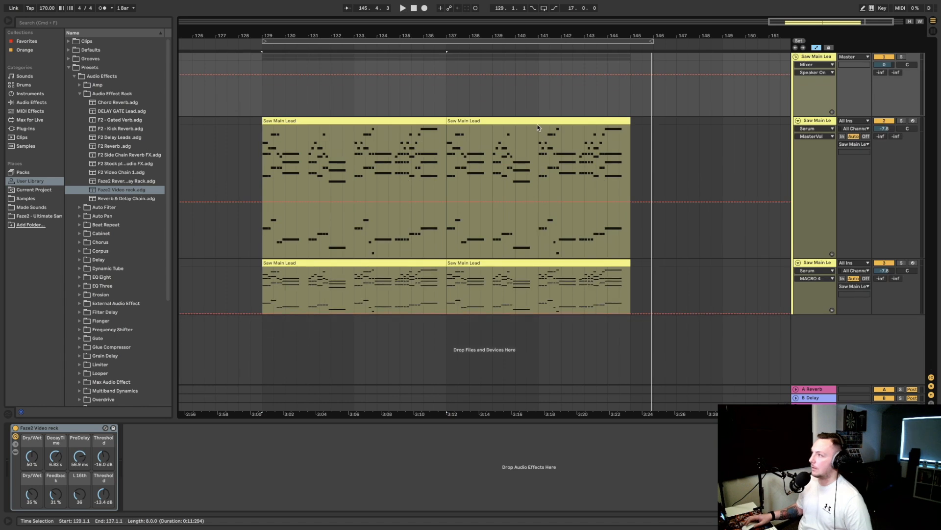
{"action": "scroll", "coordinate": [538, 128], "scroll_direction": "down", "scroll_amount": 5}
{"action": "right_click", "coordinate": [809, 238]}
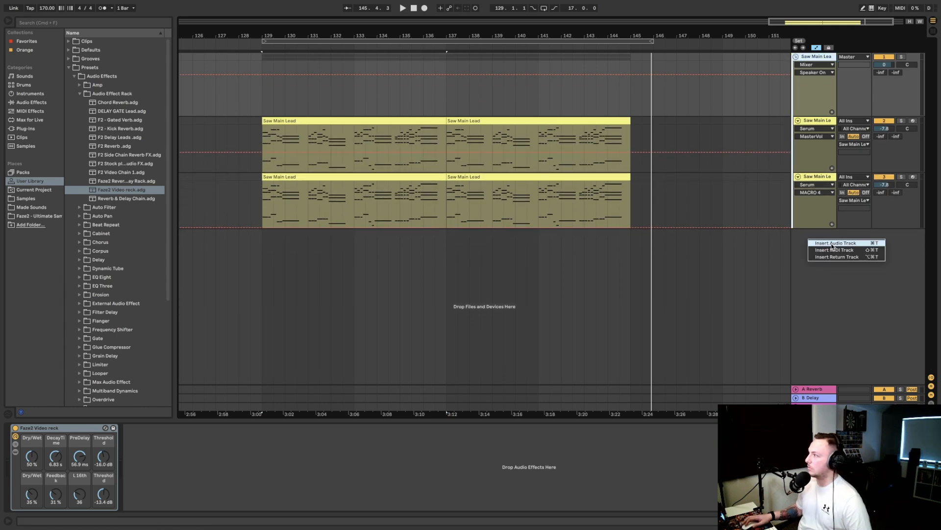
{"action": "left_click", "coordinate": [832, 244]}
{"action": "left_click", "coordinate": [913, 233]}
{"action": "left_click", "coordinate": [853, 235]}
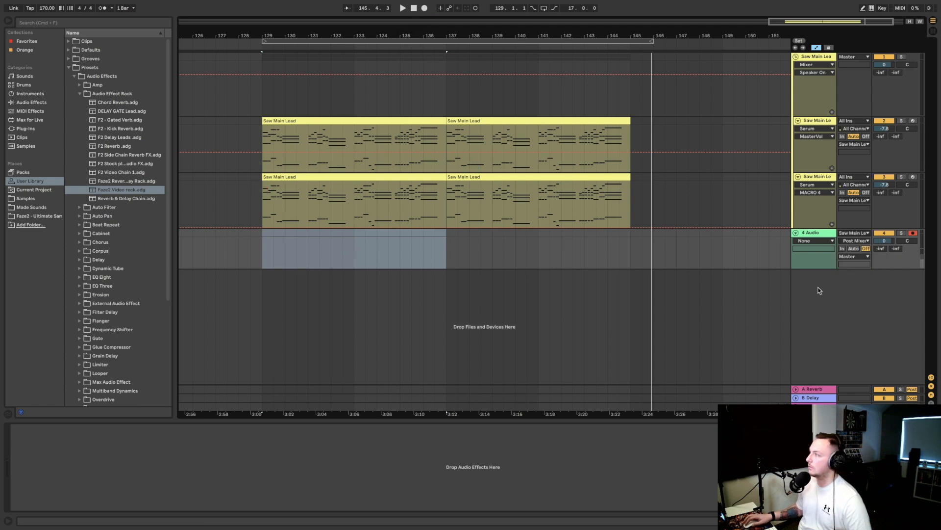
- Record the start of the lead onto the 4 Audio track and trim the recorded clip to about its first beat
{"action": "left_click", "coordinate": [424, 8]}
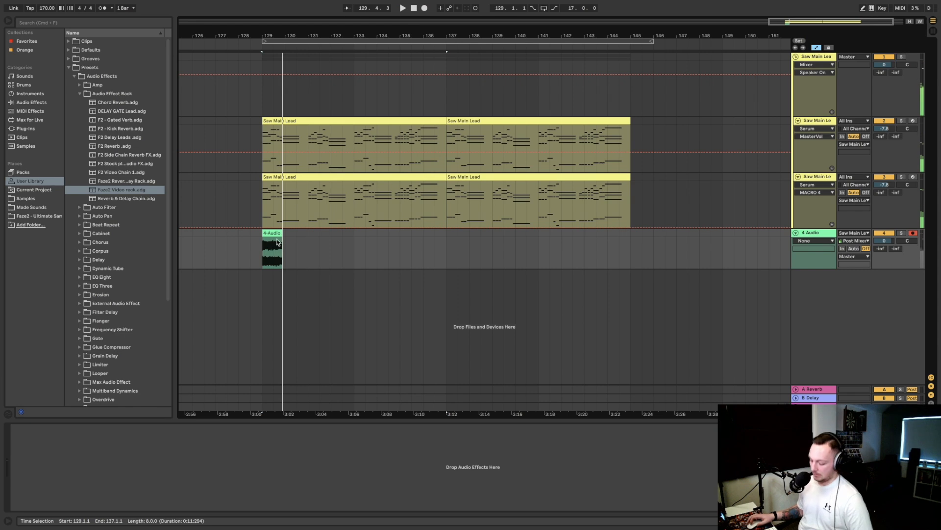
{"action": "scroll", "coordinate": [269, 234], "scroll_direction": "up", "scroll_amount": 5}
{"action": "scroll", "coordinate": [268, 235], "scroll_direction": "up", "scroll_amount": 1}
{"action": "scroll", "coordinate": [273, 237], "scroll_direction": "left", "scroll_amount": 4}
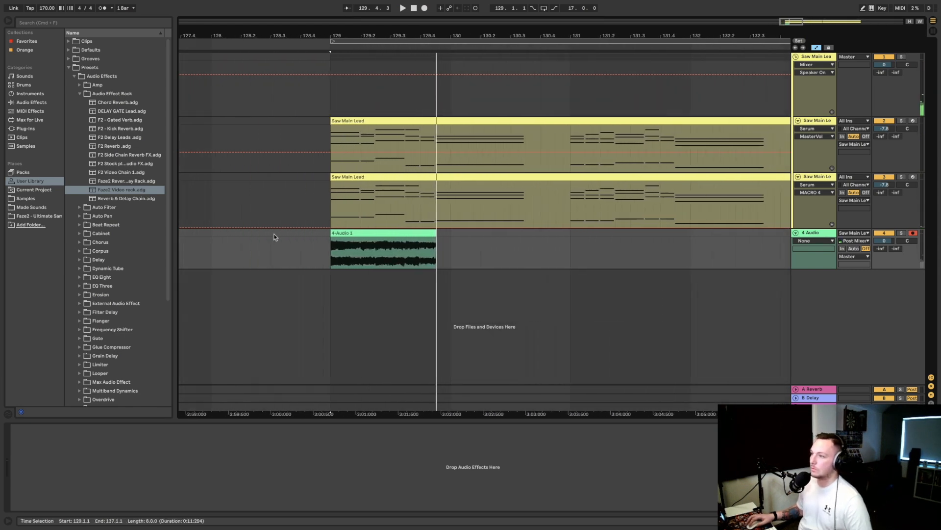
{"action": "left_click_drag", "start_coordinate": [474, 234], "coordinate": [401, 233]}
- Solo and disarm the 4 Audio track, set its input to Ext. In, and audition the trimmed clip
{"action": "left_click", "coordinate": [901, 232]}
{"action": "left_click", "coordinate": [854, 233]}
{"action": "left_click", "coordinate": [852, 240]}
{"action": "left_click", "coordinate": [912, 232]}
{"action": "key", "text": "space"}
{"action": "key", "text": "space"}
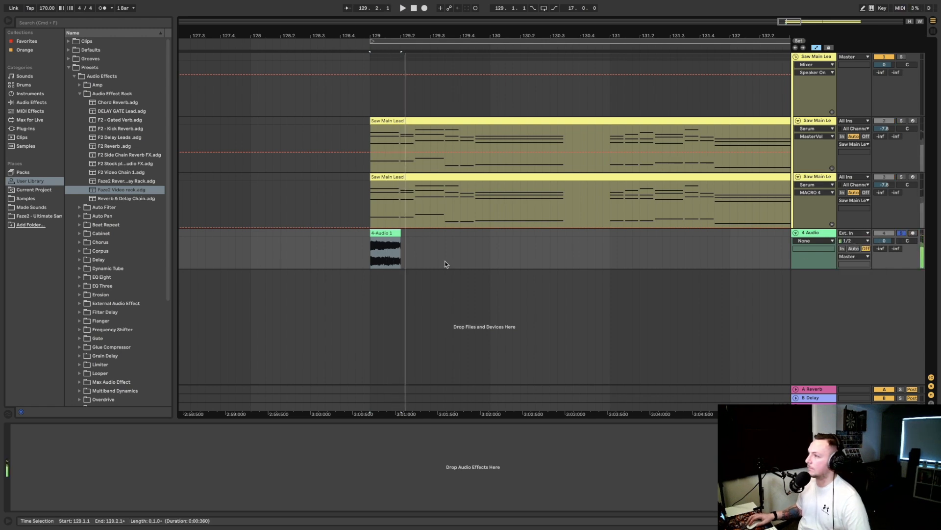
- Open the recorded clip's sample settings and reverse the sample
{"action": "double_click", "coordinate": [386, 234]}
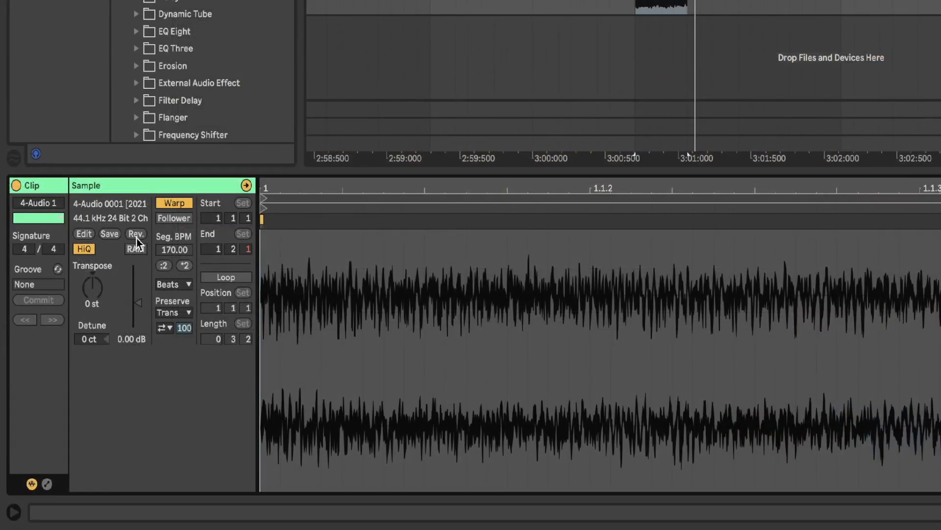
{"action": "left_click", "coordinate": [137, 235]}
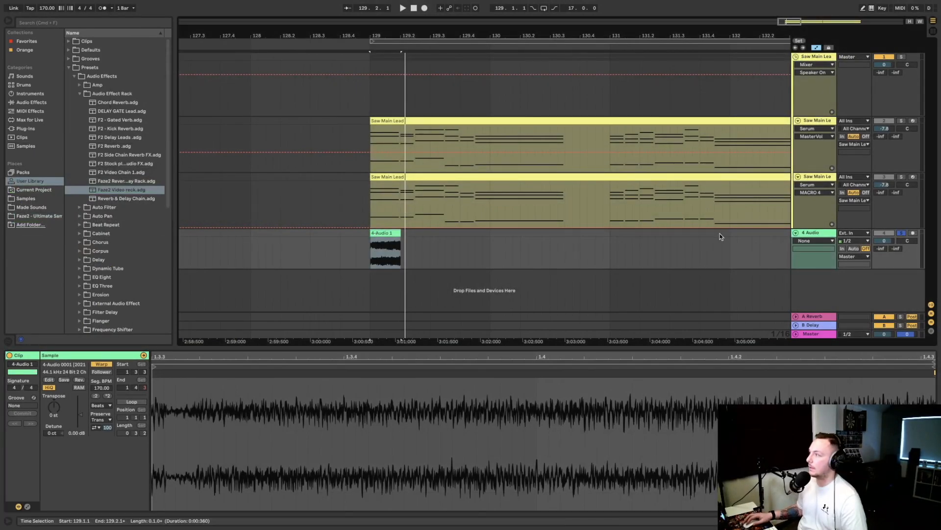
- Add a Reverb audio effect to the 4 Audio track
{"action": "left_click", "coordinate": [826, 234]}
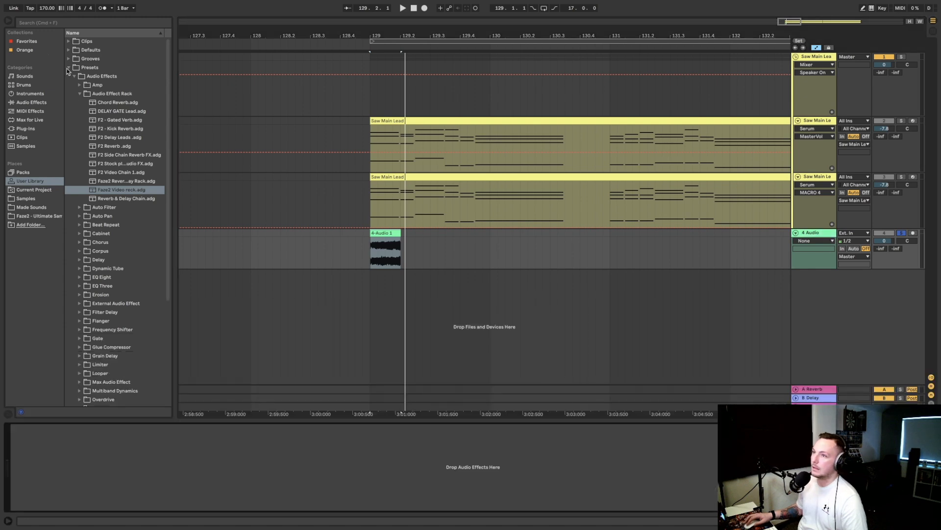
{"action": "left_click", "coordinate": [31, 102]}
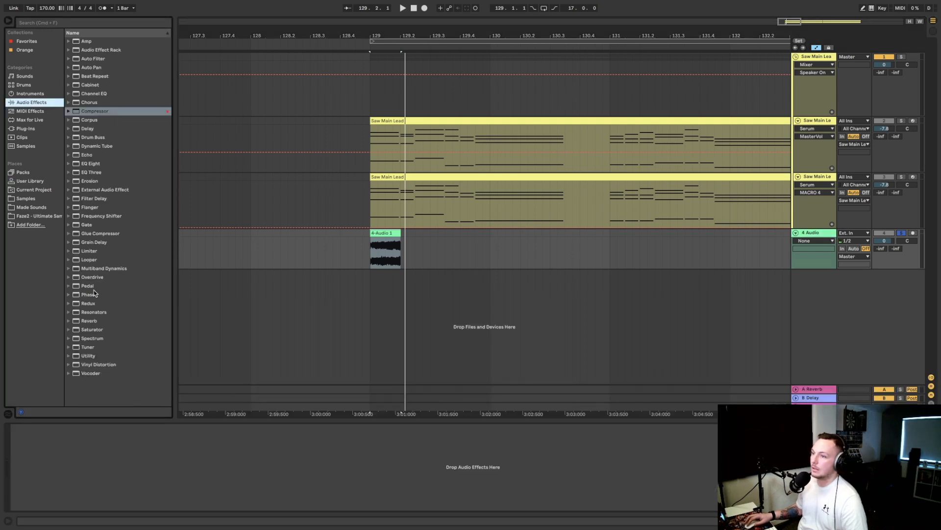
{"action": "left_click_drag", "start_coordinate": [90, 321], "coordinate": [123, 461]}
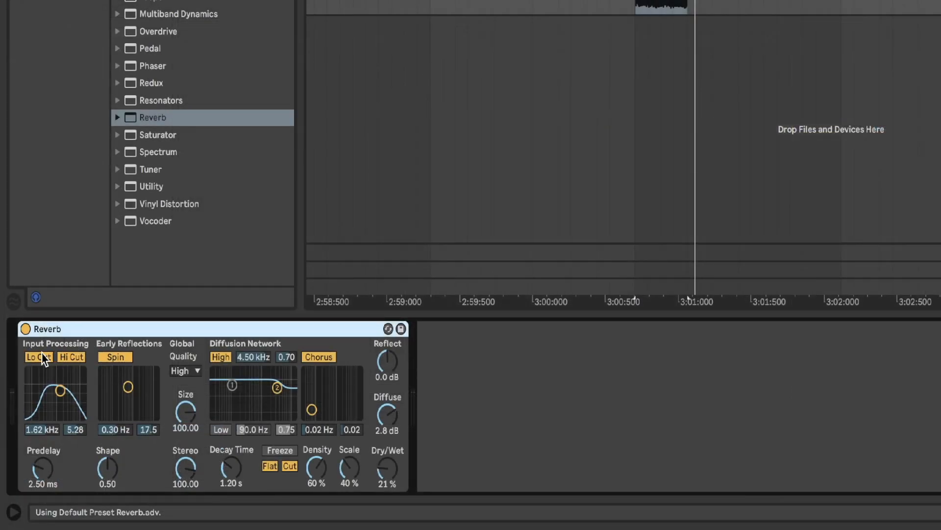
- Turn off the Reverb's Lo Cut, Hi Cut, Spin, High and Chorus, and raise its Decay Time to 6.53 s
{"action": "left_click", "coordinate": [42, 354]}
{"action": "left_click", "coordinate": [65, 357]}
{"action": "left_click", "coordinate": [105, 357]}
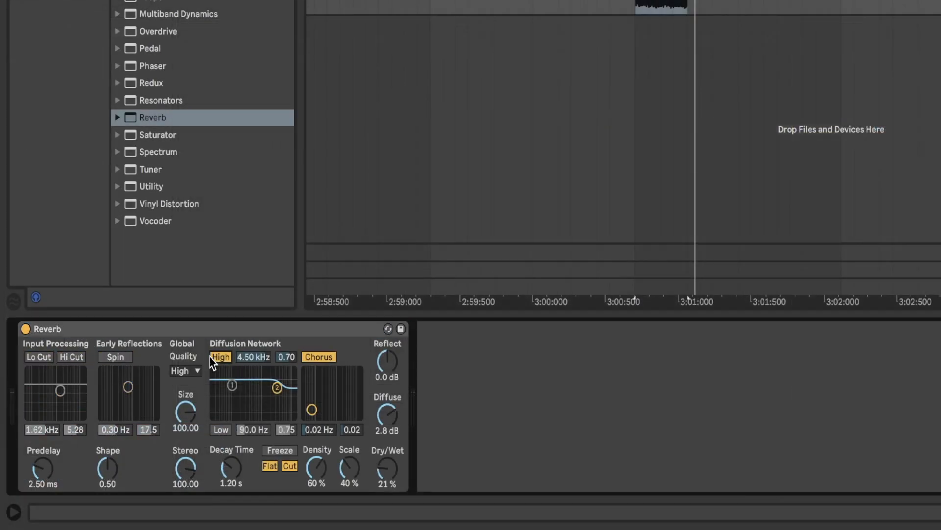
{"action": "left_click", "coordinate": [216, 357]}
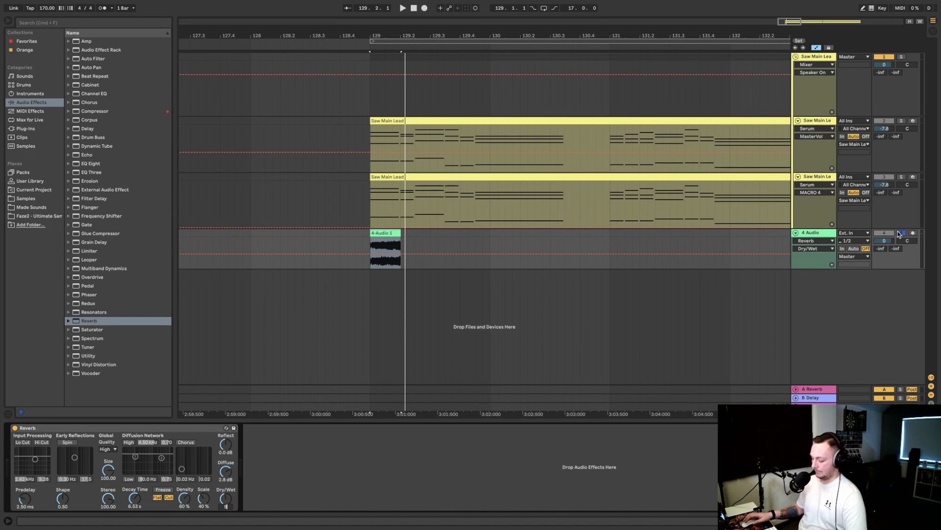
- Audition the reversed clip while raising the Reverb's Dry/Wet to 57% and its Decay Time to 7.48 s
{"action": "left_click", "coordinate": [387, 233]}
{"action": "key", "text": "space"}
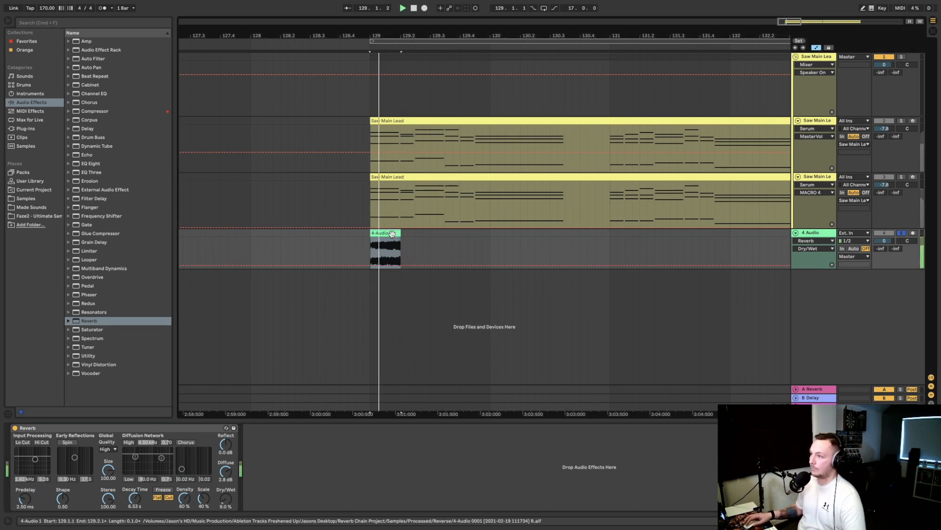
{"action": "key", "text": "space"}
{"action": "left_click_drag", "start_coordinate": [226, 499], "coordinate": [226, 468]}
{"action": "key", "text": "space"}
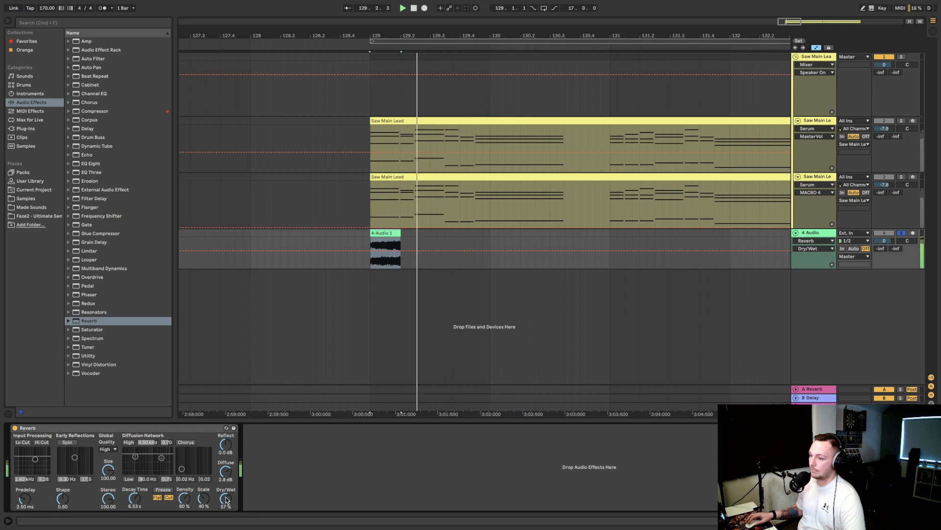
{"action": "left_click_drag", "start_coordinate": [137, 501], "coordinate": [138, 499]}
{"action": "key", "text": "space"}
{"action": "key", "text": "space"}
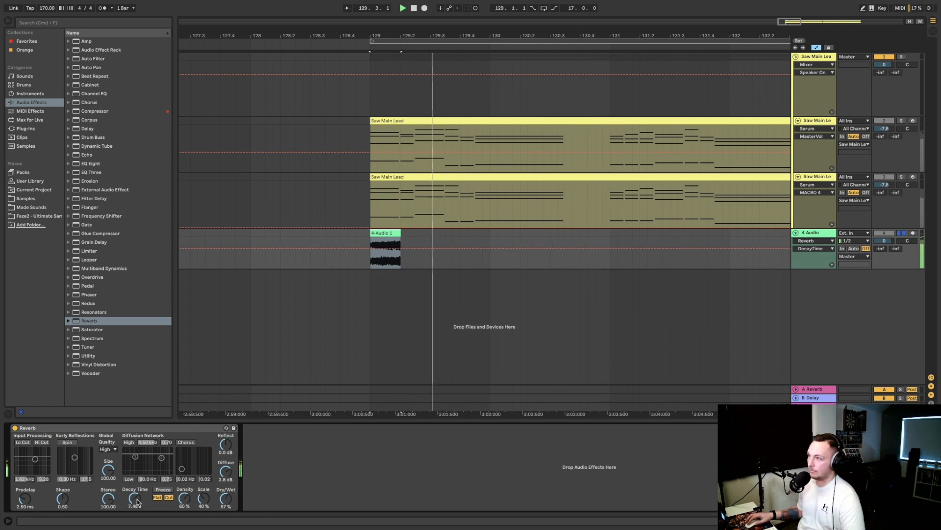
- Freeze and flatten the 4 Audio track to render the reversed clip with its Reverb as audio
{"action": "left_click", "coordinate": [810, 234]}
{"action": "left_click", "coordinate": [389, 234]}
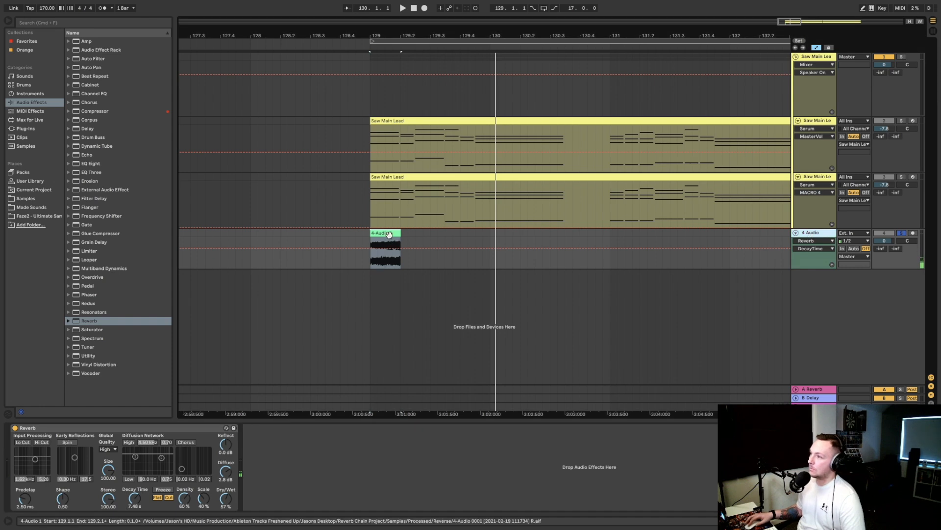
{"action": "right_click", "coordinate": [812, 234]}
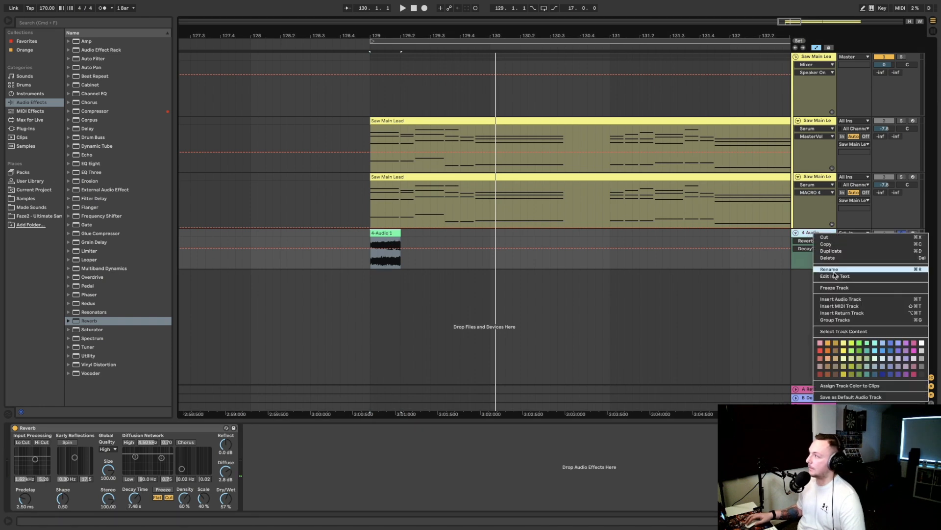
{"action": "left_click", "coordinate": [837, 289]}
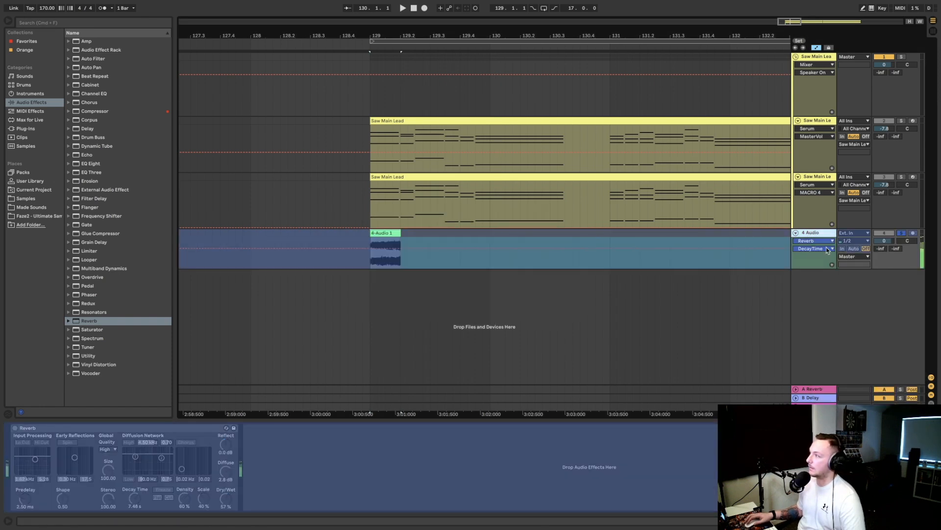
{"action": "right_click", "coordinate": [813, 235]}
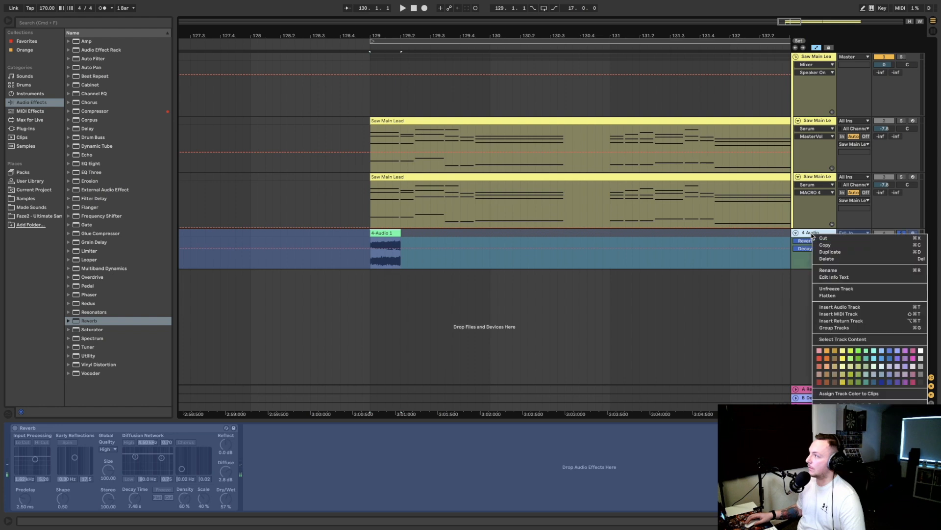
{"action": "left_click", "coordinate": [827, 295]}
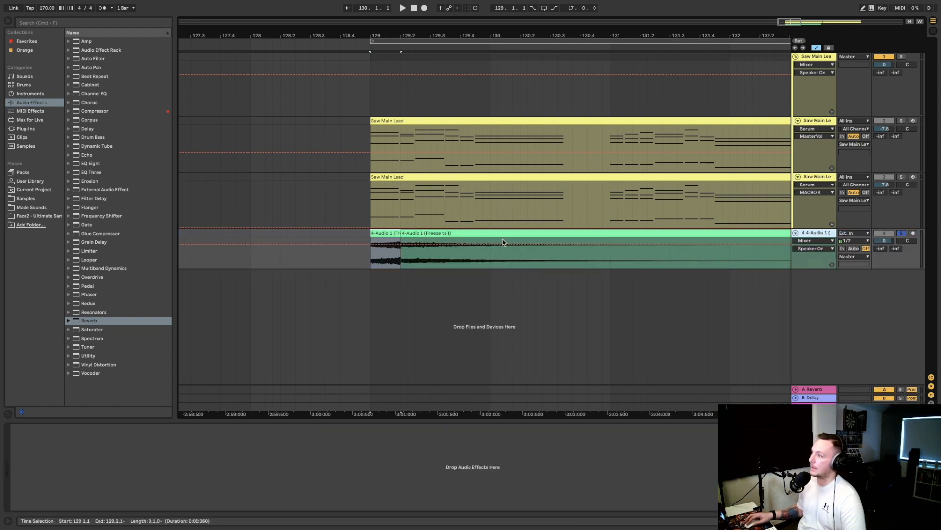
- Delete the freeze tail clip from the flattened track and reverse the sample of the remaining frozen clip
{"action": "left_click", "coordinate": [448, 235]}
{"action": "key", "text": "Delete"}
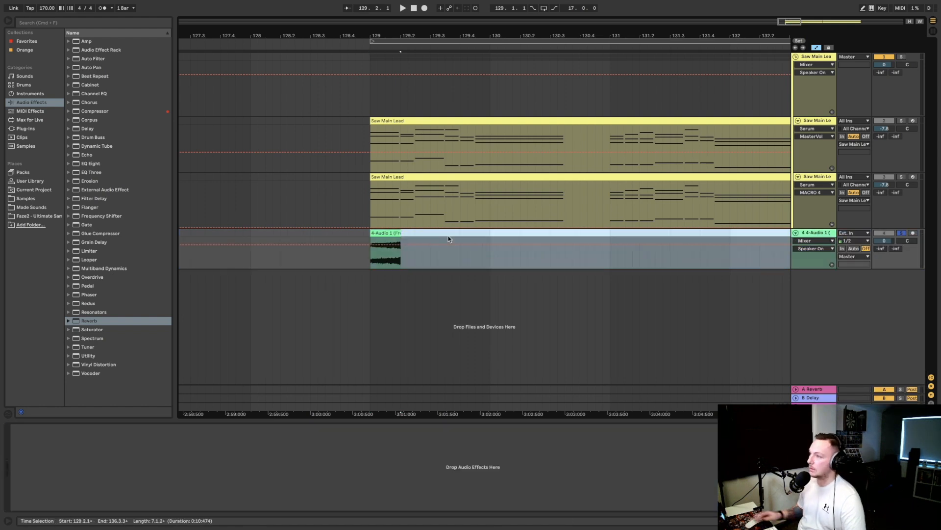
{"action": "double_click", "coordinate": [381, 234]}
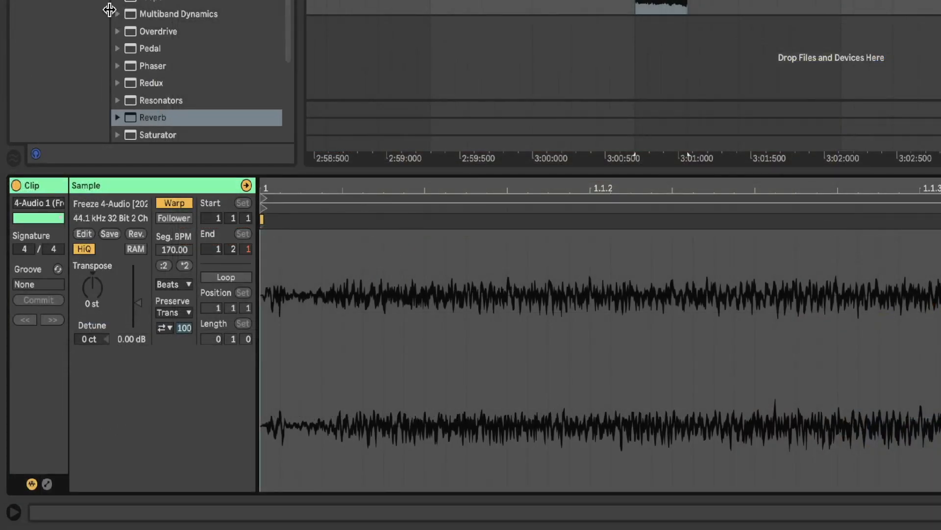
{"action": "left_click", "coordinate": [136, 234]}
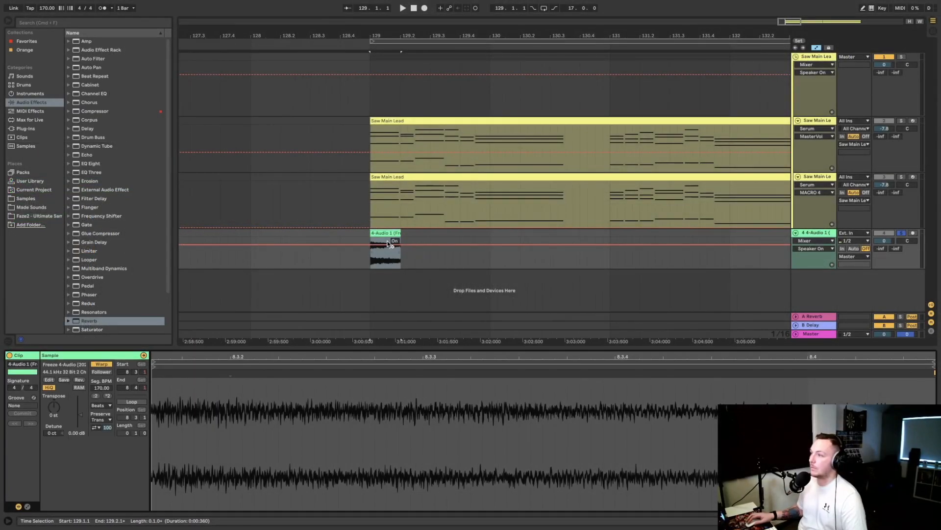
- Extend the reversed clip's start back to 128.1.2, trim its end to bar 129, and play it
{"action": "left_click_drag", "start_coordinate": [372, 234], "coordinate": [258, 237]}
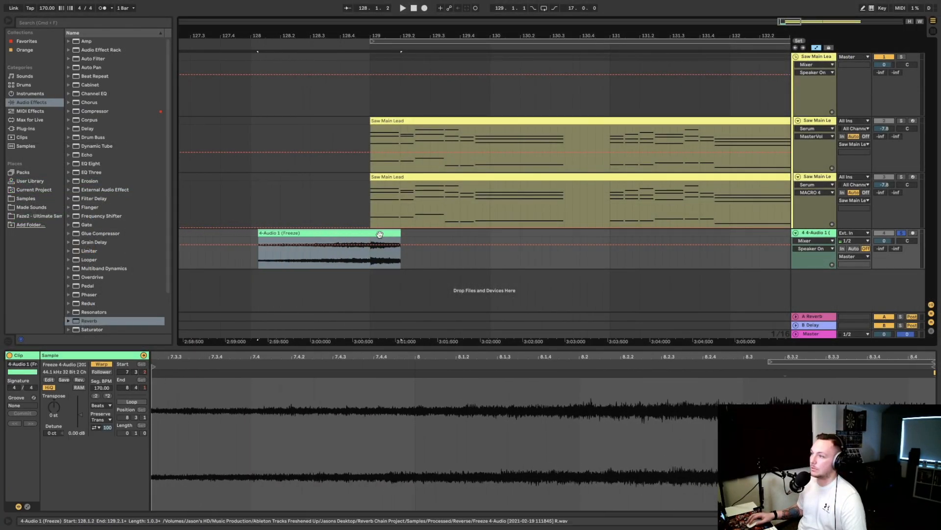
{"action": "left_click_drag", "start_coordinate": [400, 236], "coordinate": [370, 236]}
{"action": "key", "text": "space"}
- Set the frozen audio track's mixer volume to -8.3 dB while auditioning, and return to the arrangement
{"action": "left_click", "coordinate": [933, 31]}
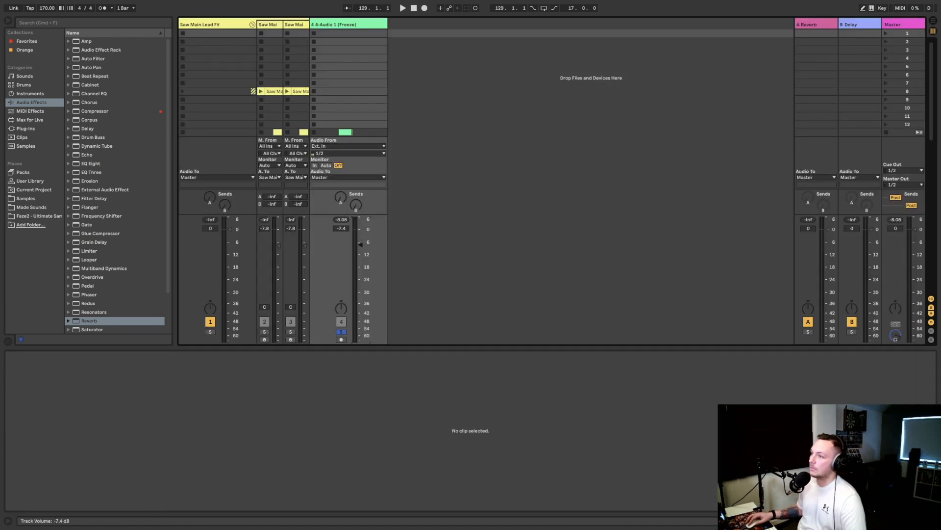
{"action": "key", "text": "space"}
{"action": "left_click_drag", "start_coordinate": [361, 249], "coordinate": [361, 246]}
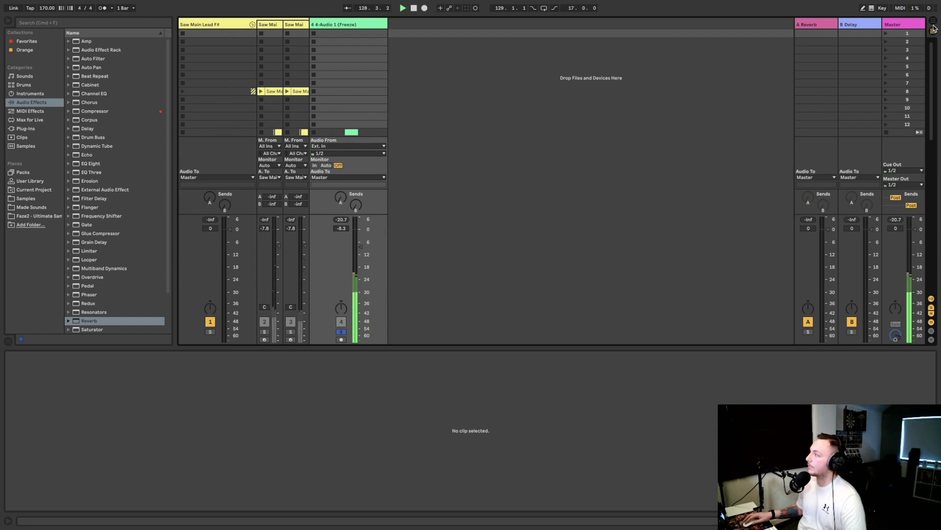
{"action": "left_click", "coordinate": [933, 24]}
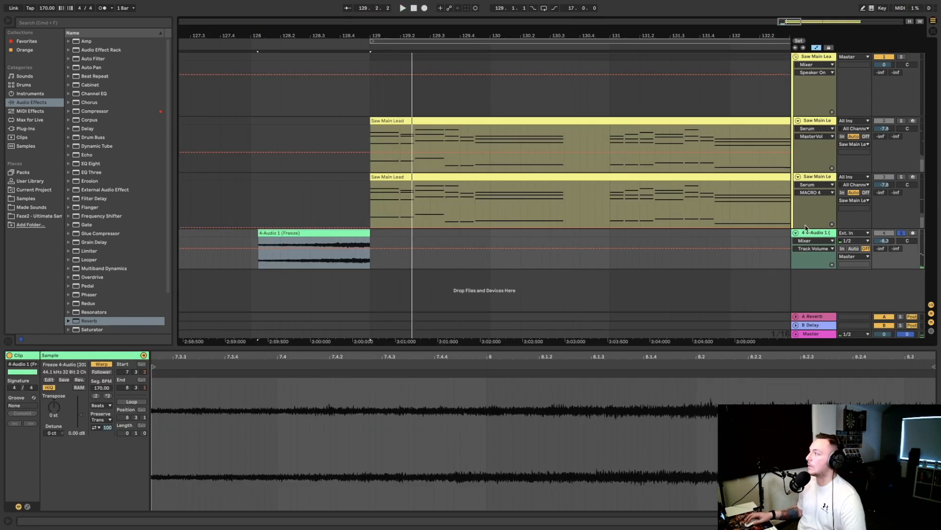
- Add an Auto Pan to the frozen audio track with Amount 57.9% and Rate 0.51 Hz
{"action": "left_click", "coordinate": [812, 235]}
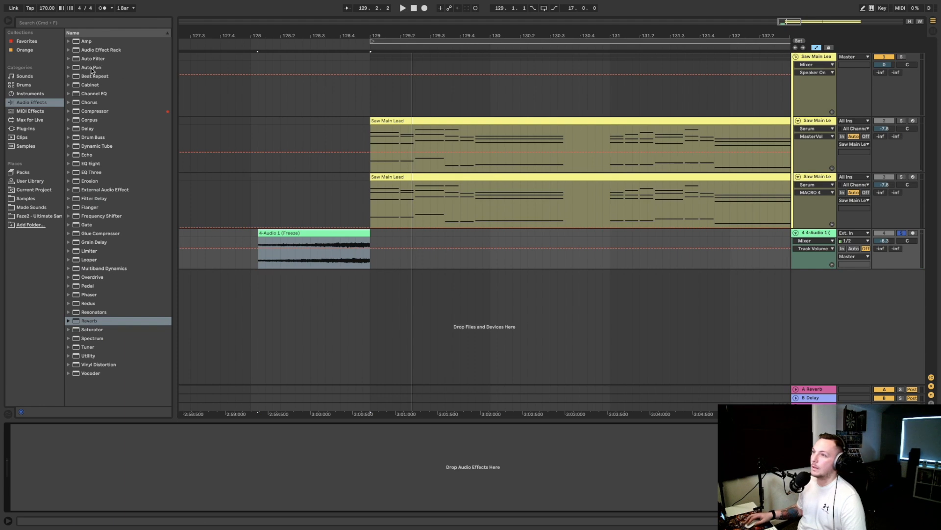
{"action": "left_click_drag", "start_coordinate": [92, 70], "coordinate": [56, 321]}
{"action": "left_click_drag", "start_coordinate": [112, 485], "coordinate": [104, 479]}
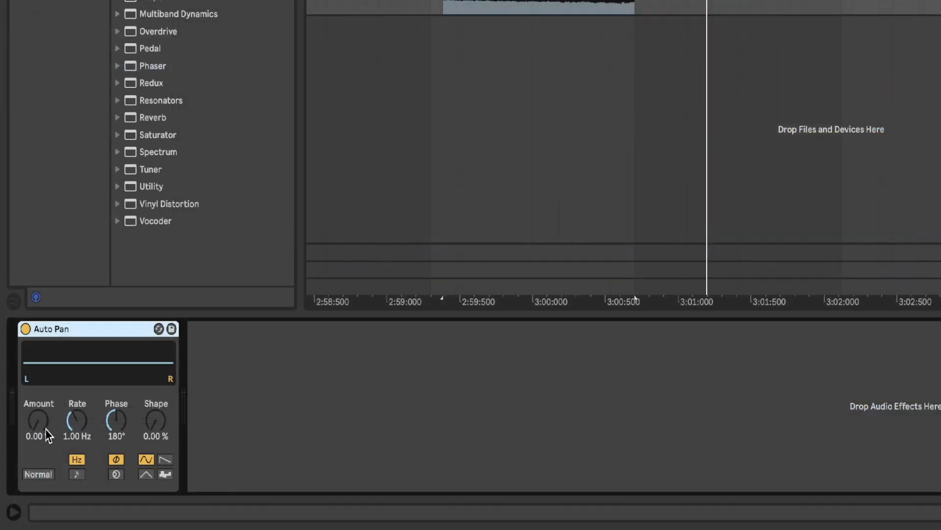
{"action": "left_click_drag", "start_coordinate": [23, 474], "coordinate": [23, 454]}
{"action": "left_click_drag", "start_coordinate": [38, 420], "coordinate": [37, 413]}
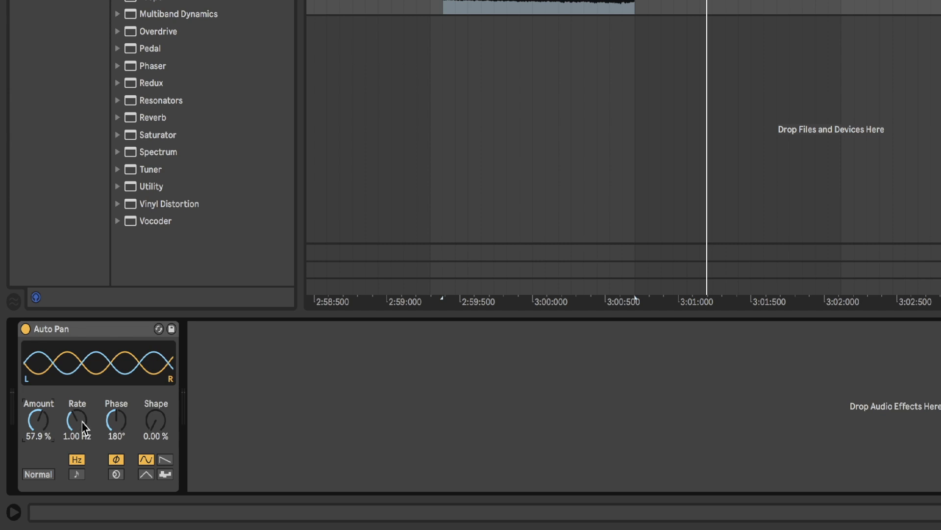
{"action": "left_click_drag", "start_coordinate": [81, 423], "coordinate": [83, 456]}
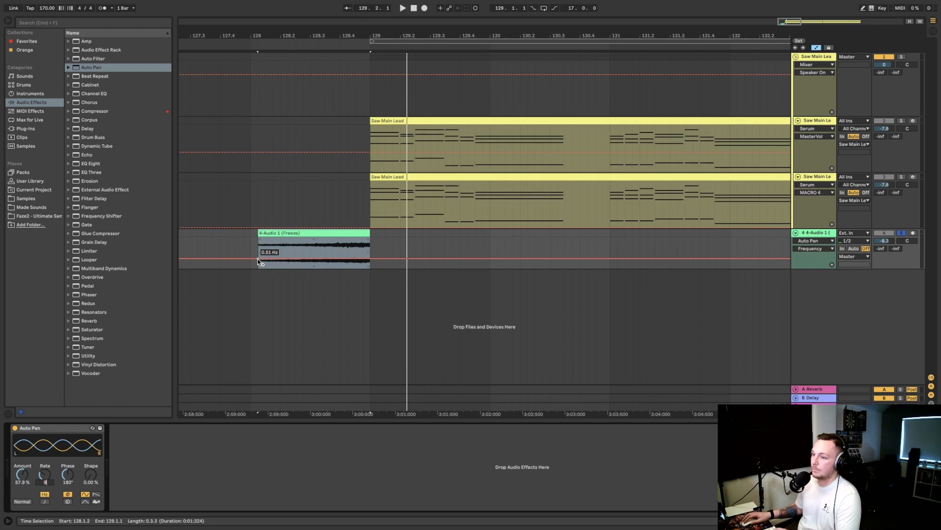
{"action": "left_click", "coordinate": [258, 258]}
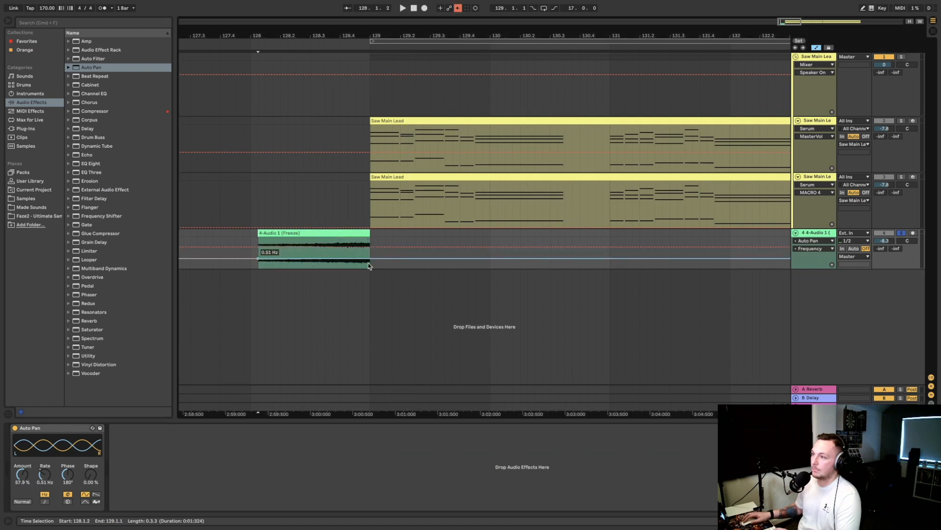
{"action": "right_click", "coordinate": [43, 472]}
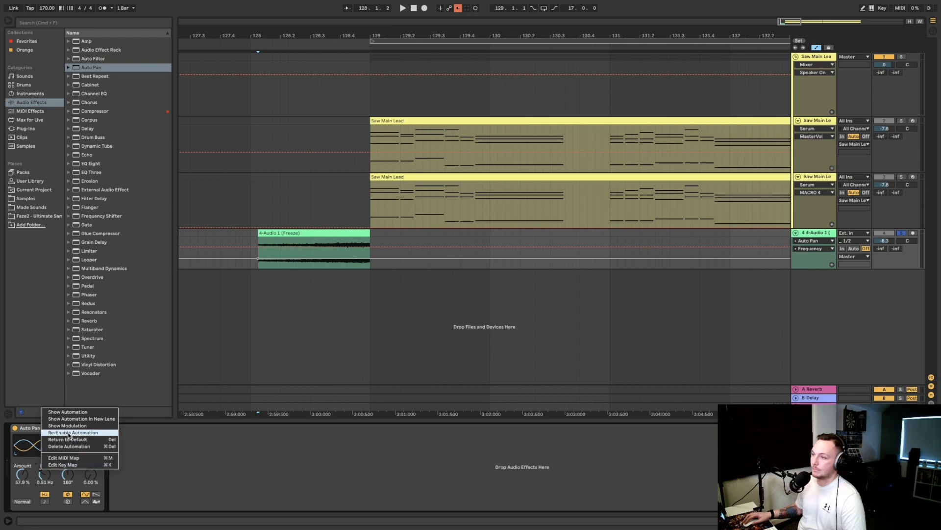
{"action": "left_click", "coordinate": [68, 433]}
{"action": "right_click", "coordinate": [43, 474]}
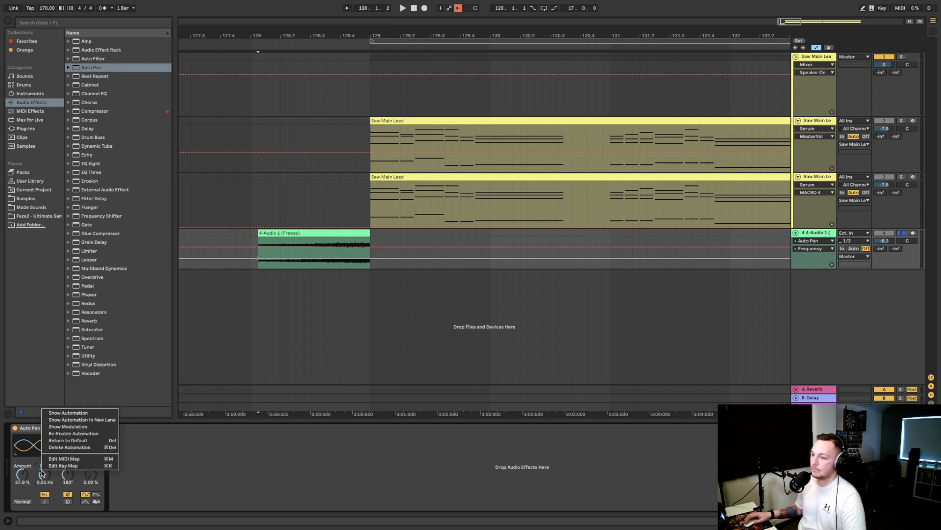
{"action": "left_click", "coordinate": [79, 450]}
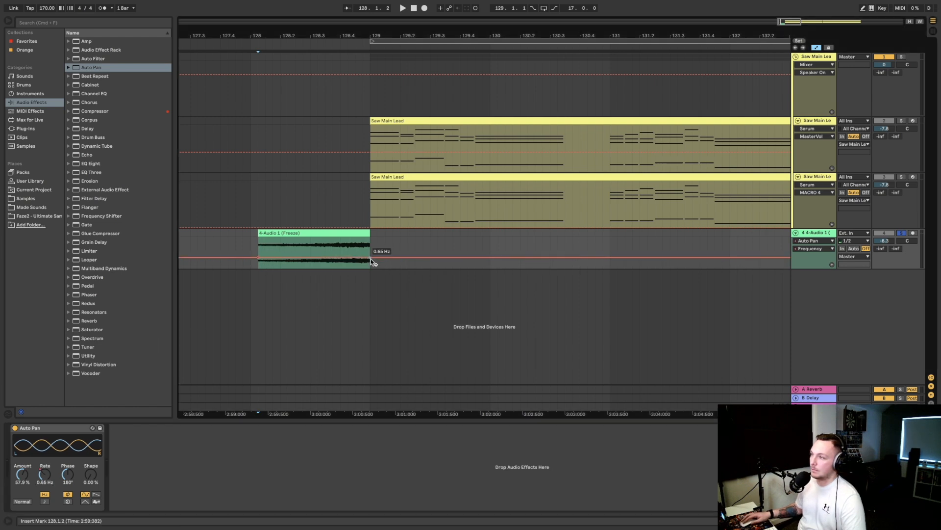
- Ramp the Auto Pan Rate automation up to 9.46 Hz at bar 129, and extend the clip and ramp start back to 127.4.1
{"action": "left_click_drag", "start_coordinate": [370, 257], "coordinate": [370, 246]}
{"action": "key", "text": "space"}
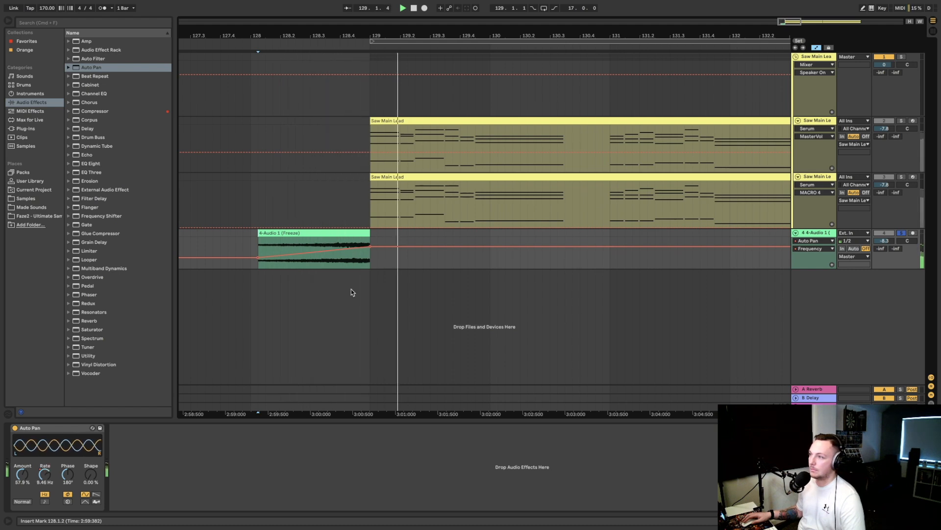
{"action": "left_click_drag", "start_coordinate": [260, 234], "coordinate": [221, 234]}
{"action": "left_click_drag", "start_coordinate": [258, 261], "coordinate": [220, 258]}
{"action": "key", "text": "space"}
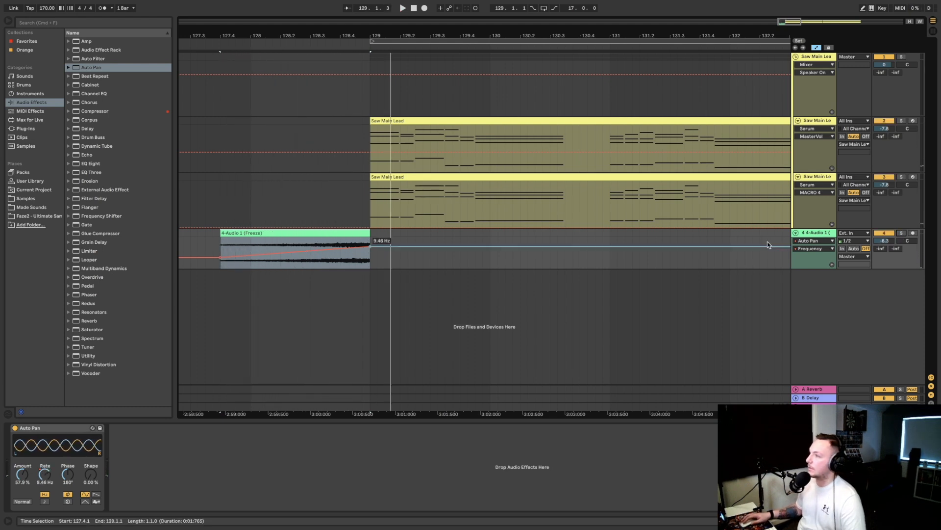
- Audition the reverse reverb with the leads, raise its track volume to -6.3 dB, and replay it in the arrangement
{"action": "key", "text": "space"}
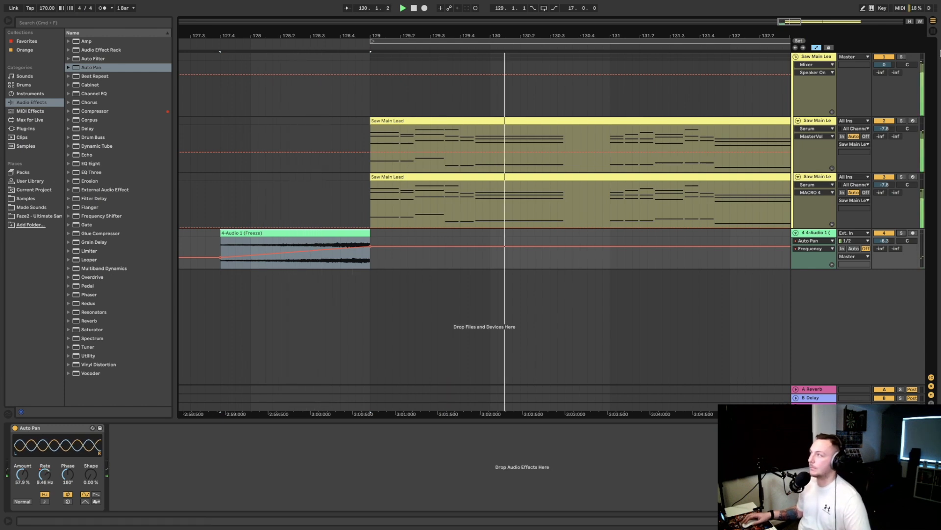
{"action": "key", "text": "Tab"}
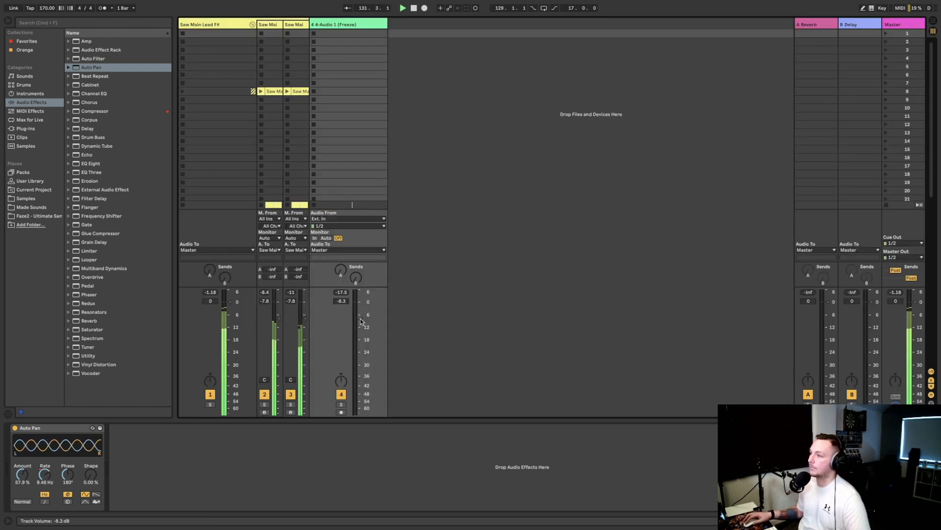
{"action": "left_click_drag", "start_coordinate": [360, 316], "coordinate": [360, 315]}
{"action": "key", "text": "space"}
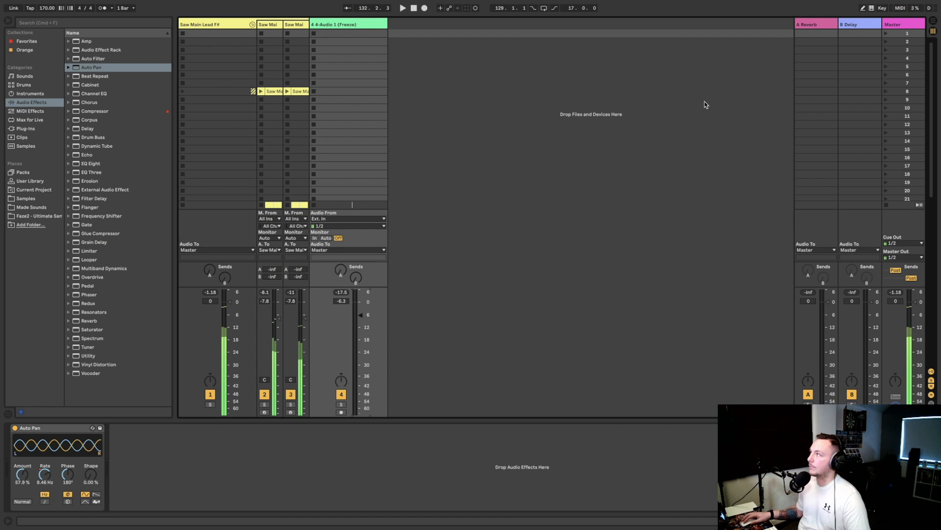
{"action": "left_click", "coordinate": [935, 20]}
{"action": "key", "text": "space"}
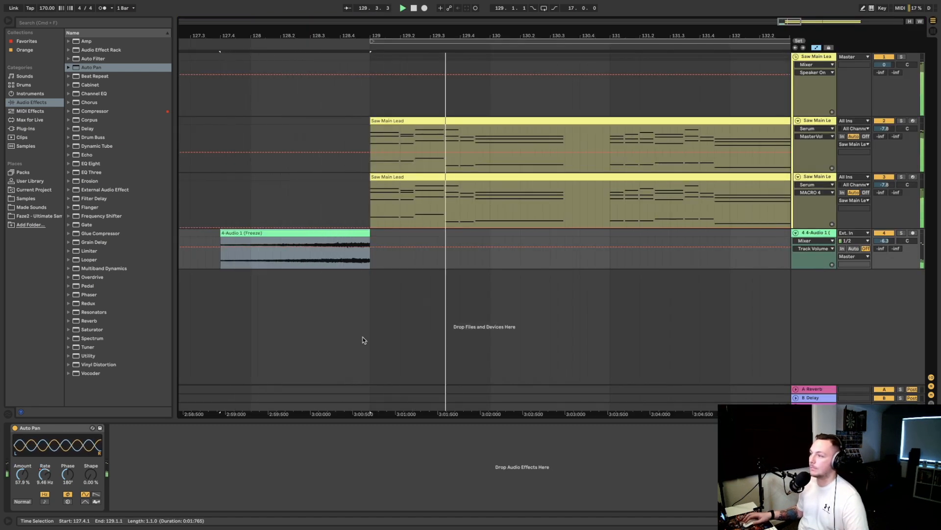
- Make the arrangement follow playback and expand the lead group's Faze2 Video rack to show its chains, devices and the unfolded Reverb
{"action": "scroll", "coordinate": [410, 319], "scroll_direction": "right", "scroll_amount": 3}
{"action": "left_click", "coordinate": [347, 10]}
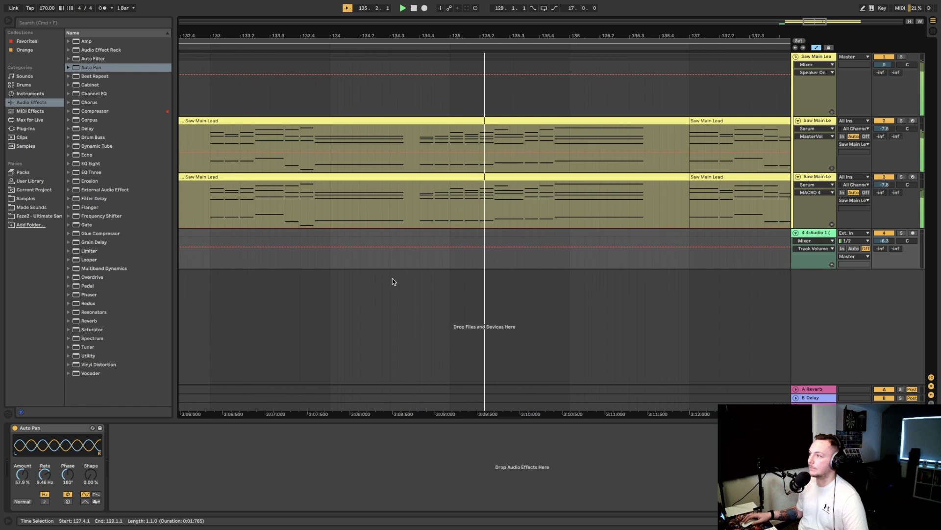
{"action": "left_click", "coordinate": [819, 57]}
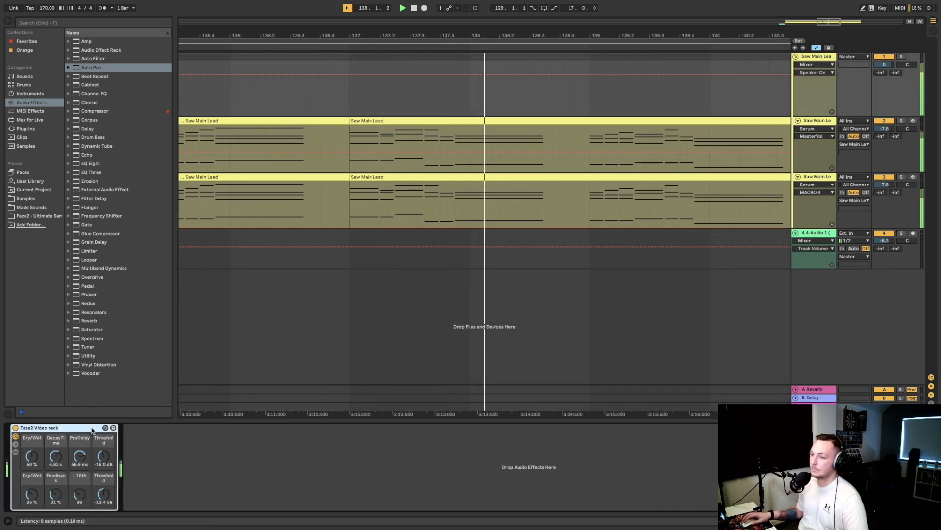
{"action": "left_click", "coordinate": [15, 444]}
{"action": "left_click", "coordinate": [15, 451]}
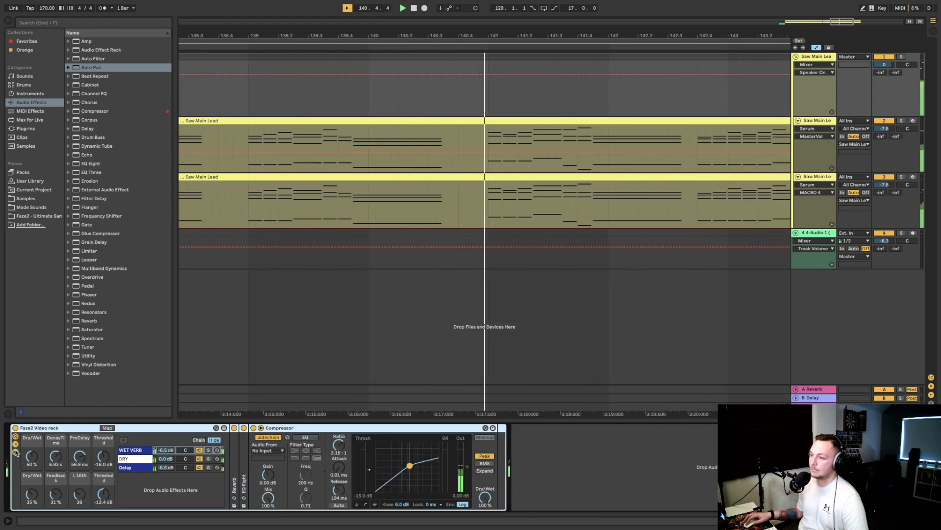
{"action": "double_click", "coordinate": [235, 459]}
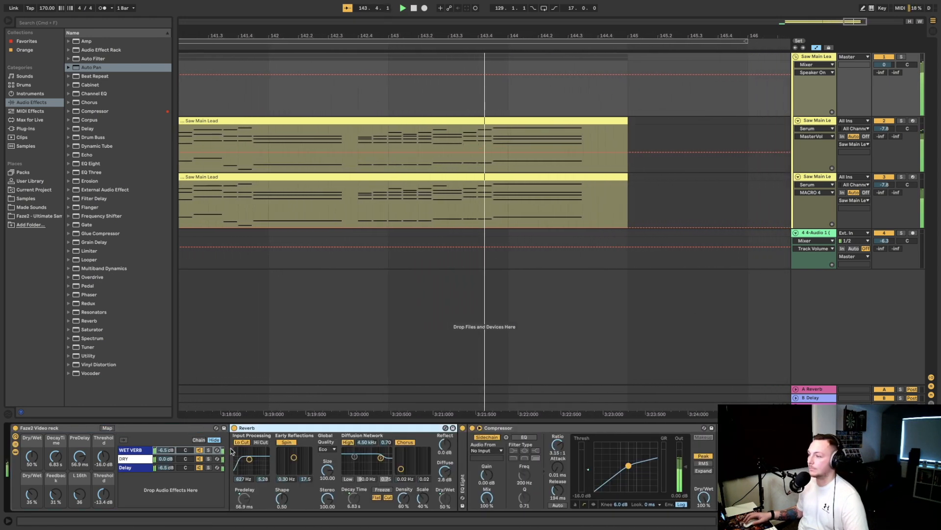